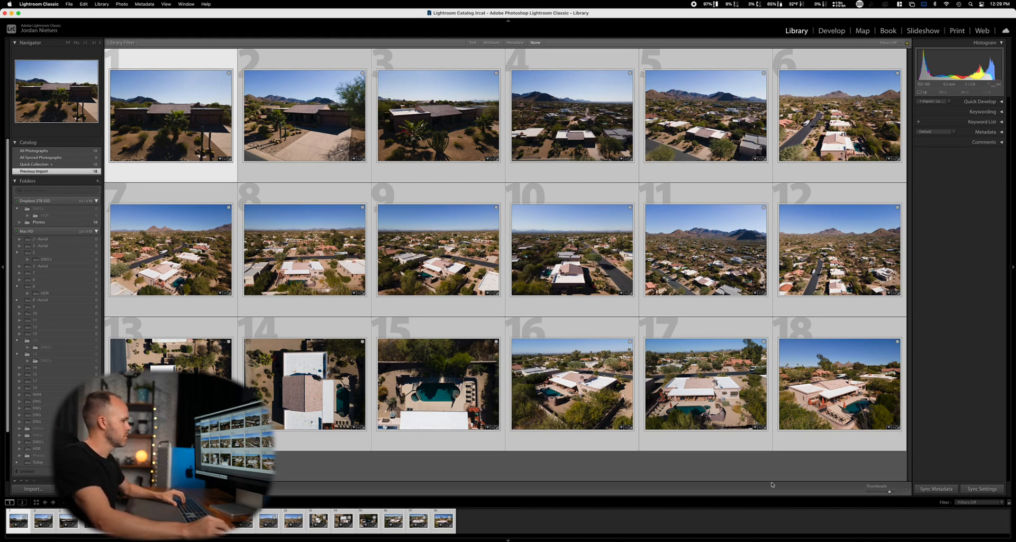
Add all the imported photos to the Quick Collection and open that collection.
{"action": "left_click", "coordinate": [680, 469]}
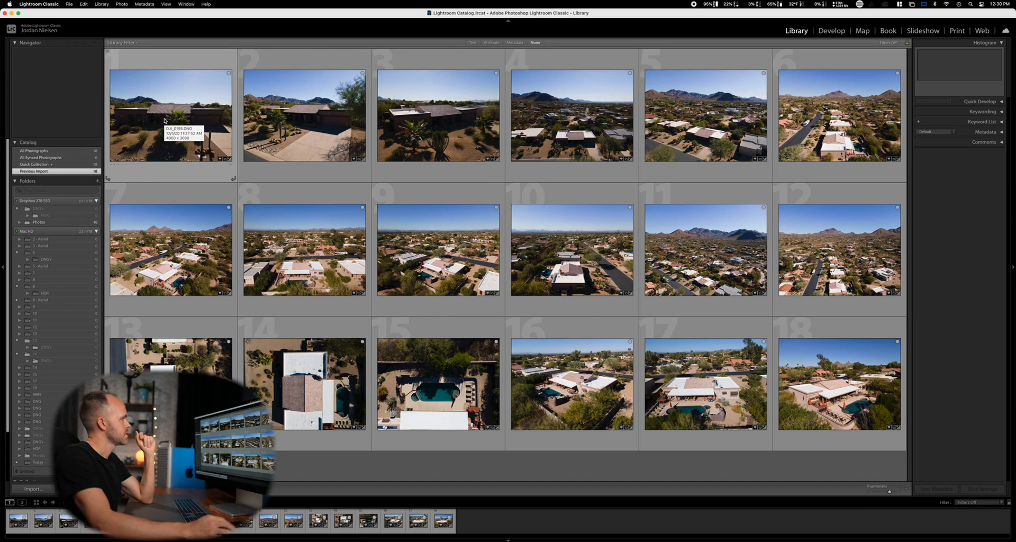
{"action": "left_click", "coordinate": [442, 78]}
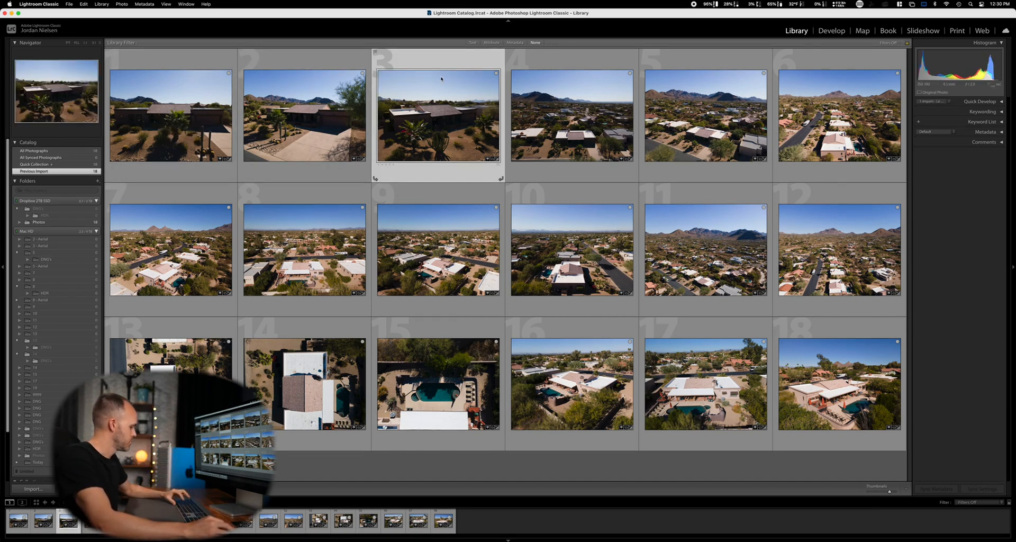
{"action": "key", "text": "b"}
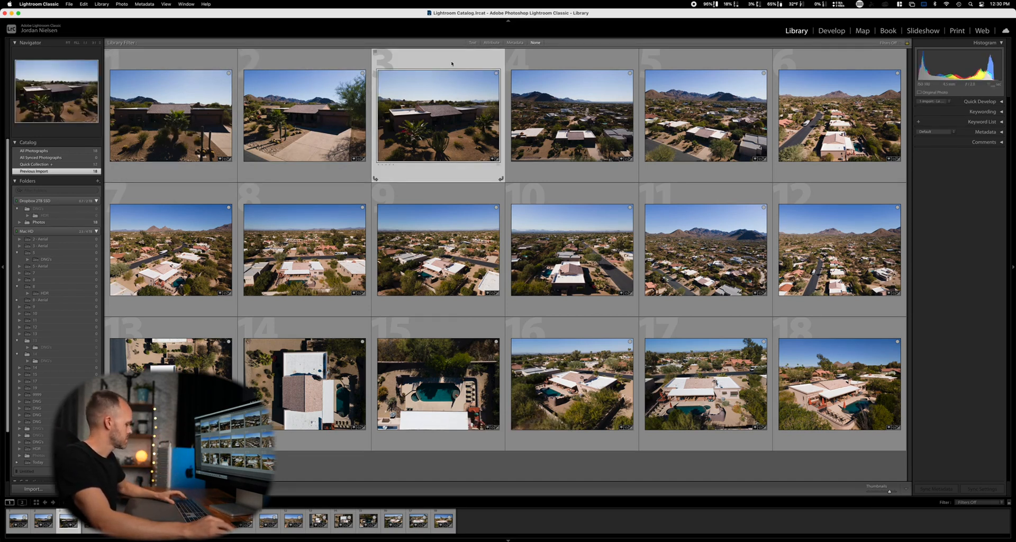
{"action": "key", "text": "b"}
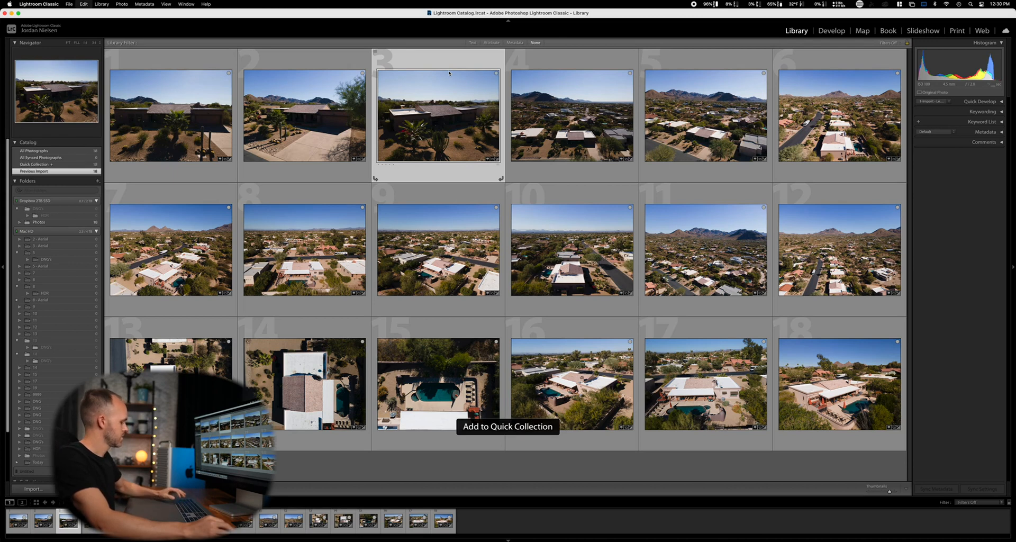
{"action": "key", "text": "super+a"}
{"action": "key", "text": "b"}
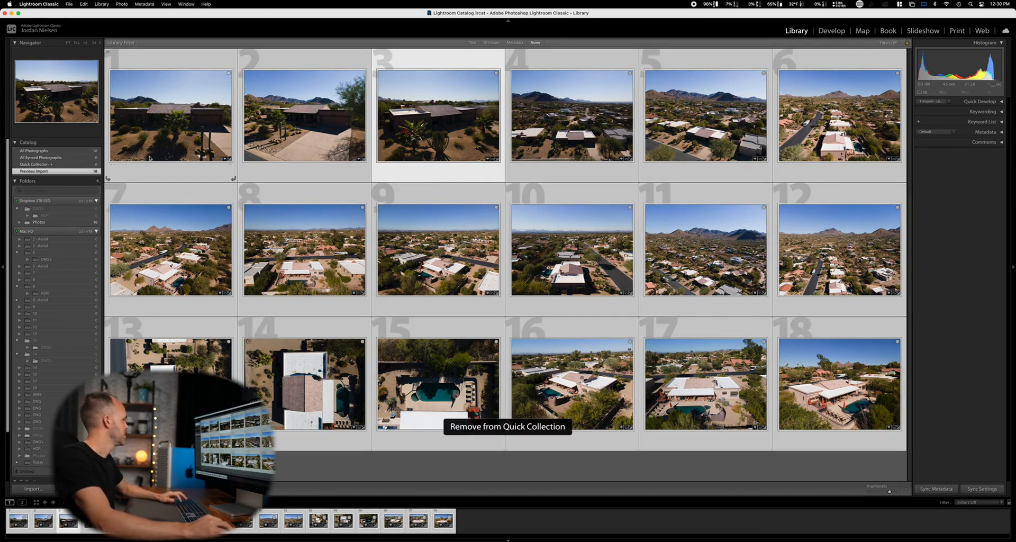
{"action": "key", "text": "b"}
{"action": "left_click", "coordinate": [83, 164]}
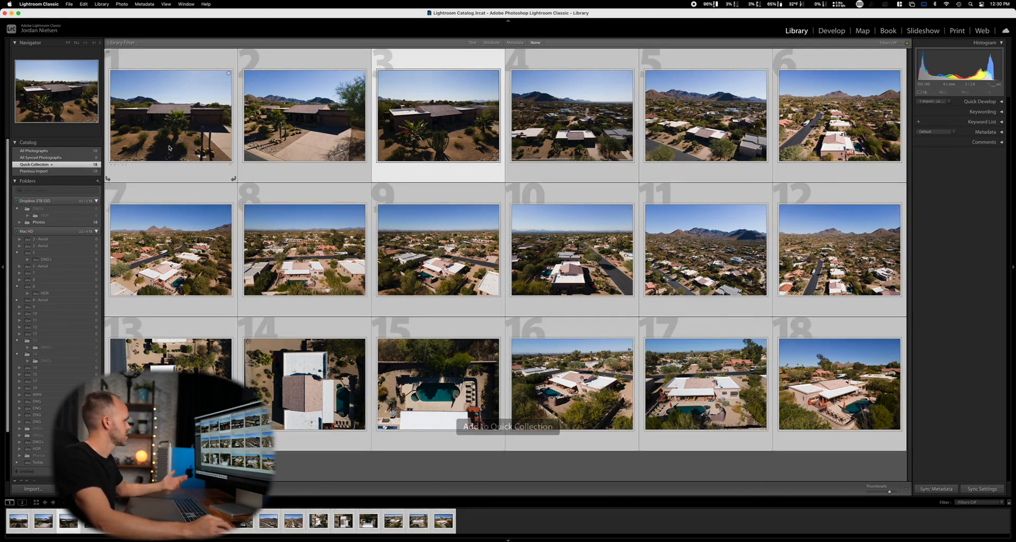
Remove the third photo from the Quick Collection, along with the aerial shot that takes its place.
{"action": "left_click", "coordinate": [452, 67]}
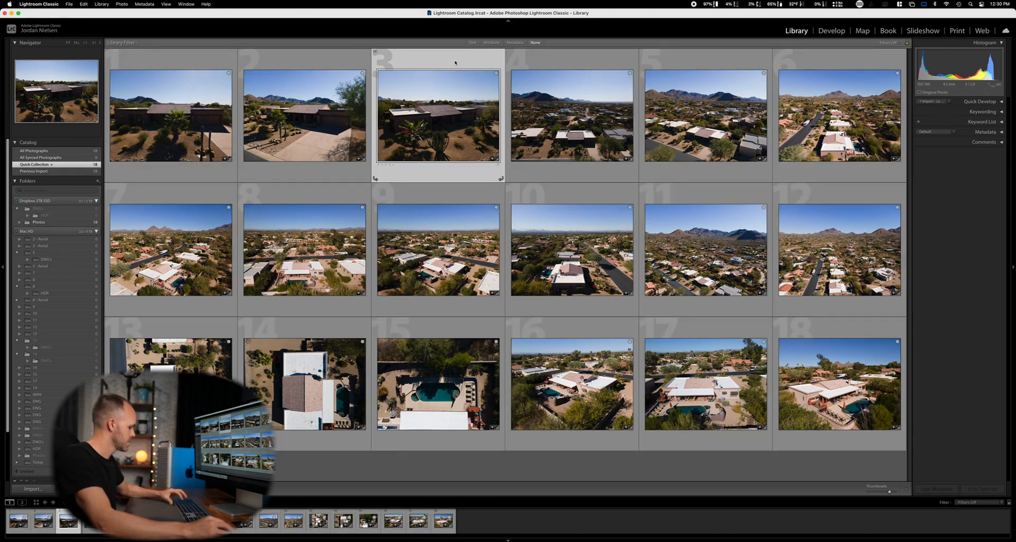
{"action": "key", "text": "b"}
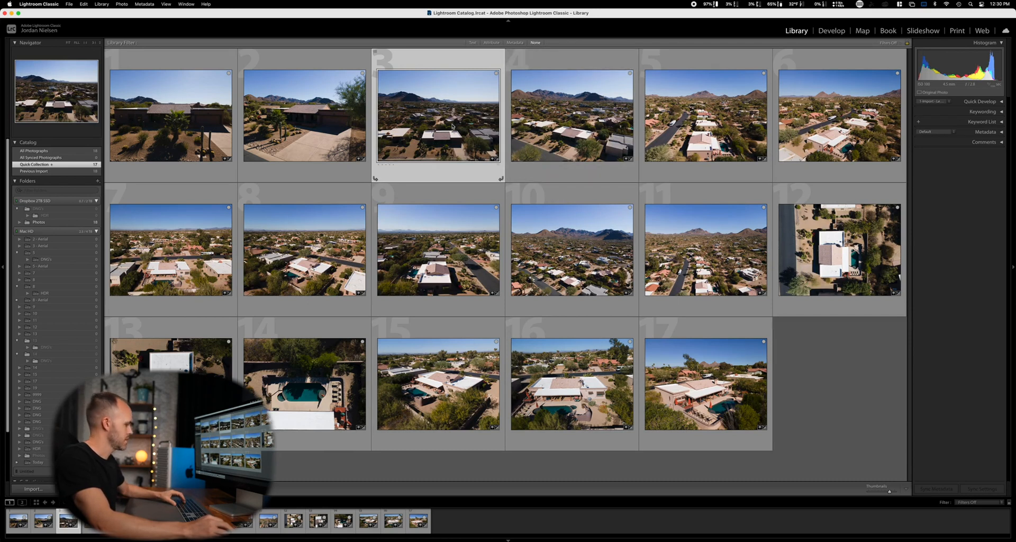
{"action": "key", "text": "b"}
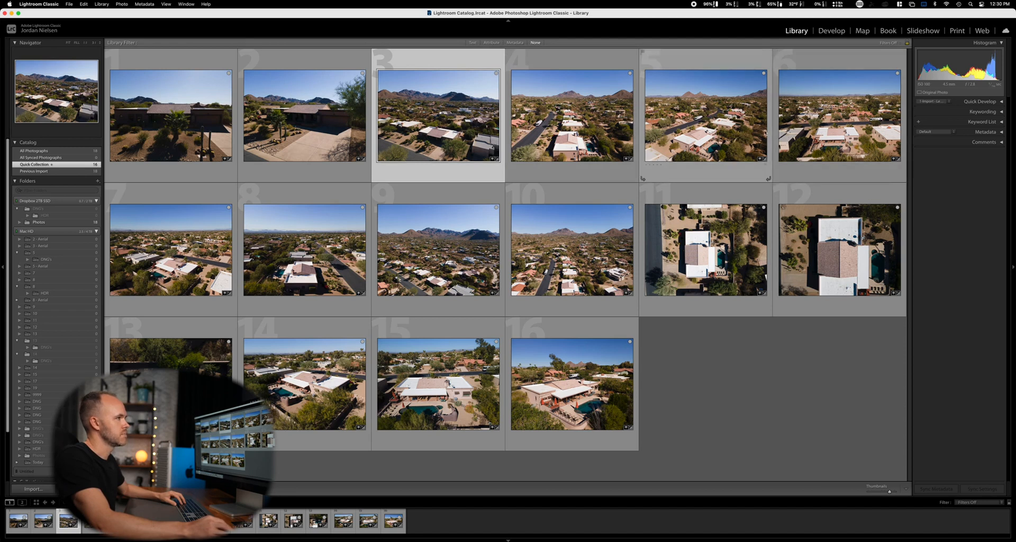
Remove three consecutive neighborhood aerials from the Quick Collection, starting with the sixth photo.
{"action": "left_click", "coordinate": [840, 136]}
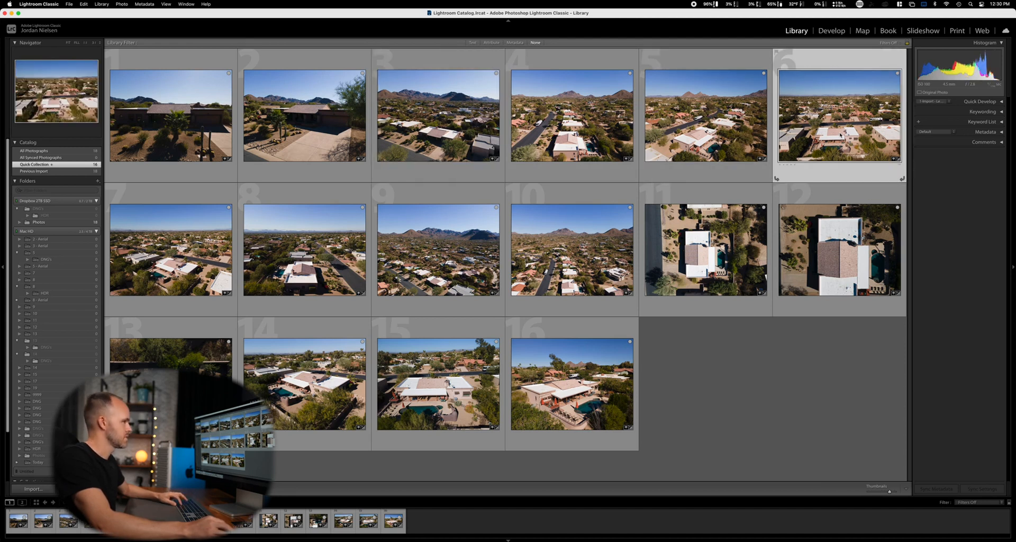
{"action": "key", "text": "Delete"}
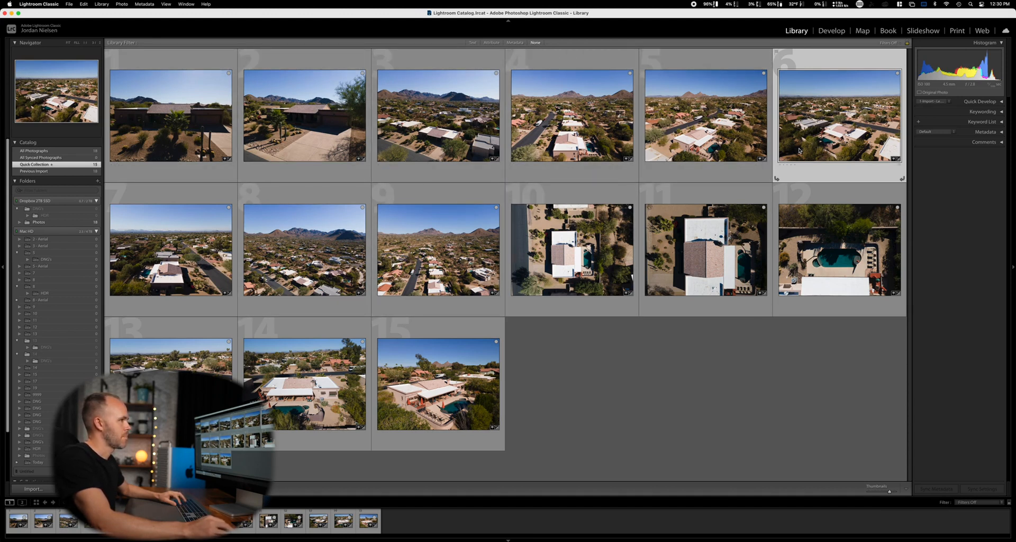
{"action": "key", "text": "b"}
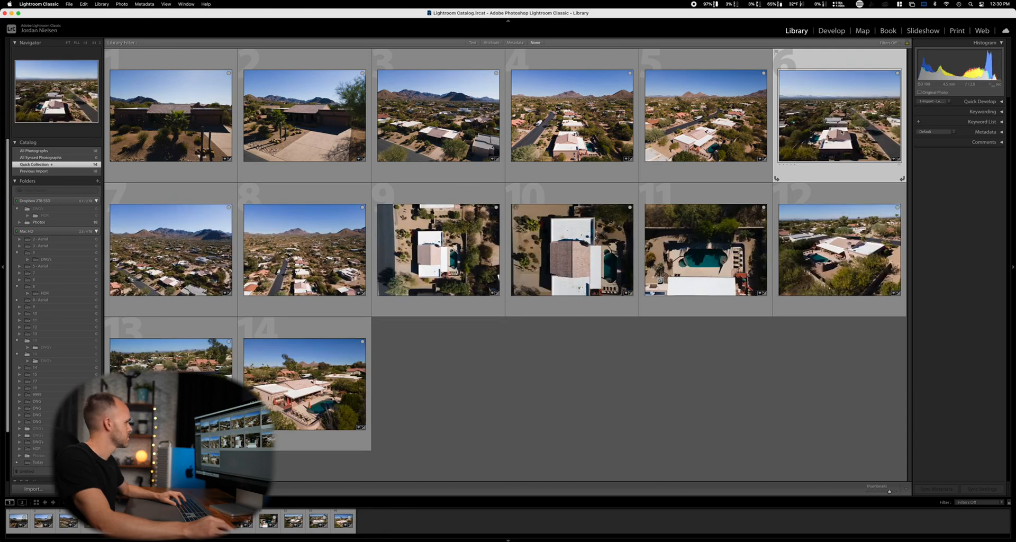
{"action": "key", "text": "b"}
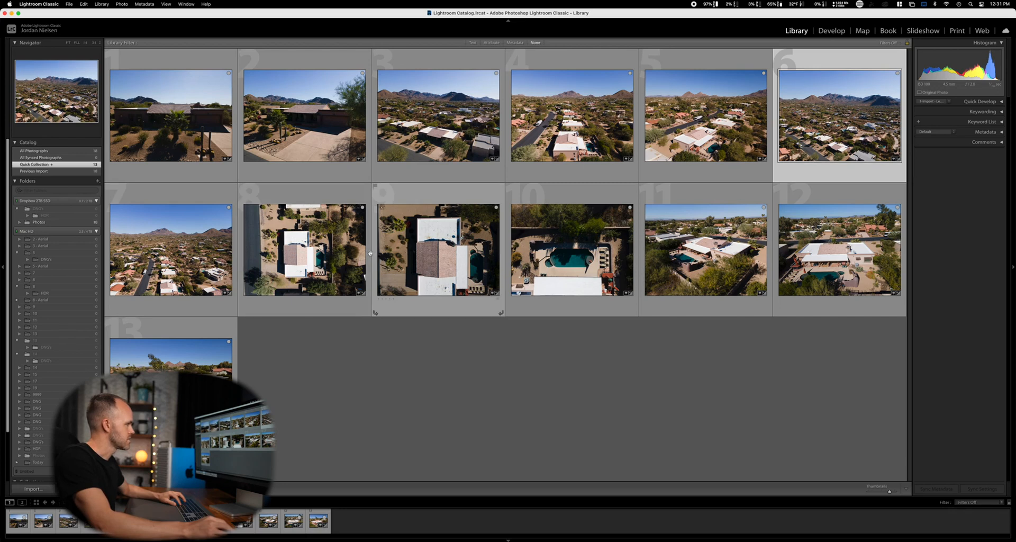
Remove the close overhead roof shot and the overhead pool shot from the Quick Collection.
{"action": "left_click", "coordinate": [431, 264]}
{"action": "key", "text": "b"}
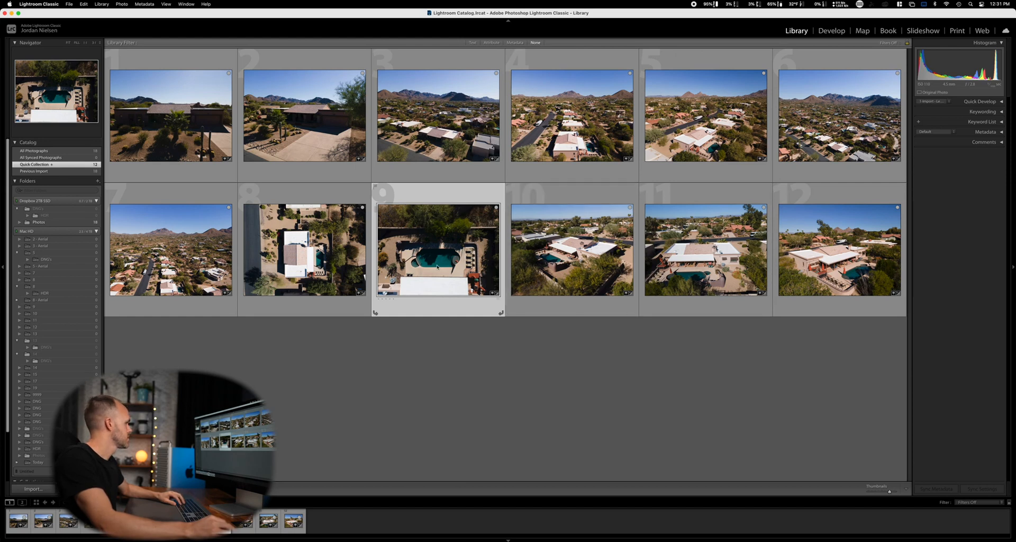
{"action": "key", "text": "b"}
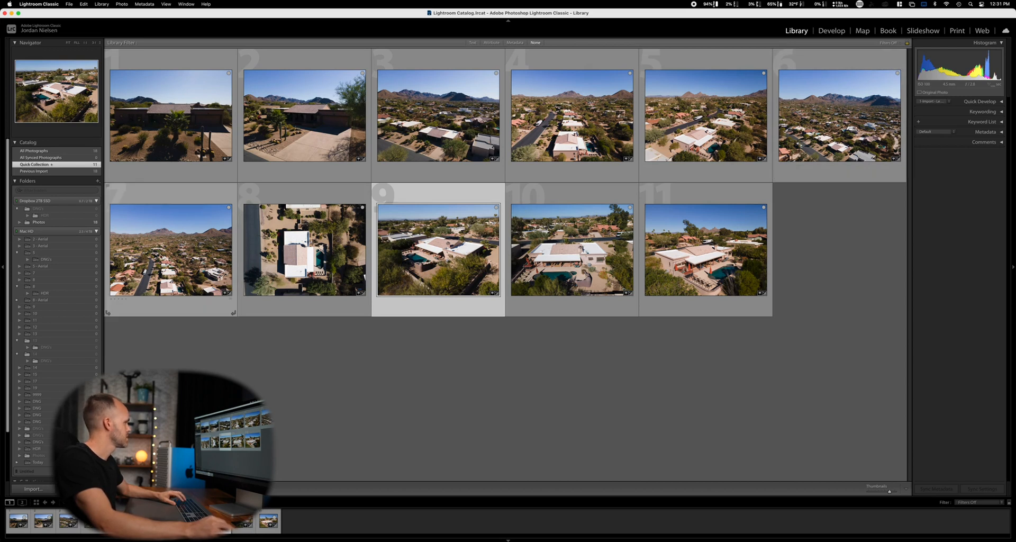
Remove the seventh photo, a high neighborhood aerial, and the straight-on rear view of the house with the pool from the Quick Collection.
{"action": "left_click", "coordinate": [160, 256]}
{"action": "key", "text": "b"}
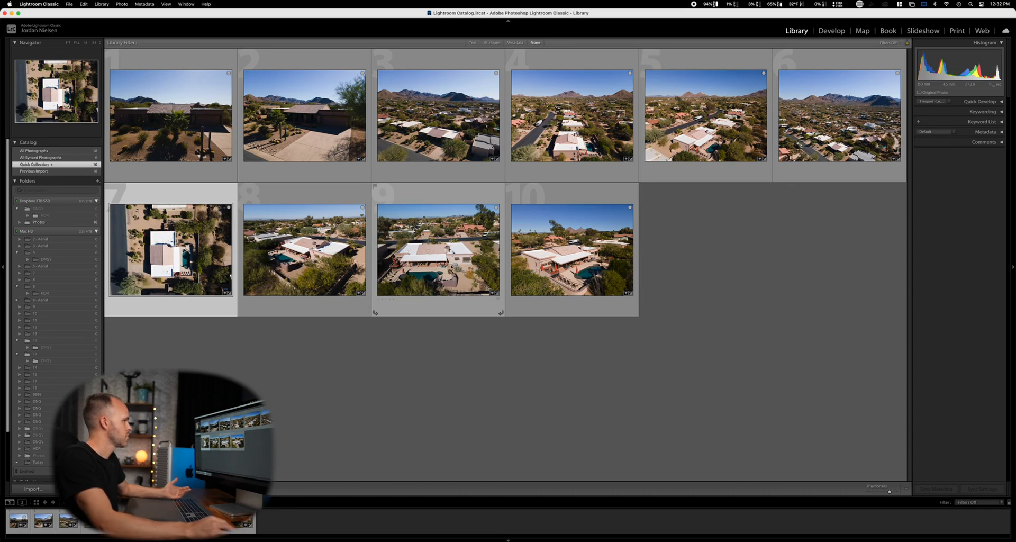
{"action": "left_click", "coordinate": [449, 266]}
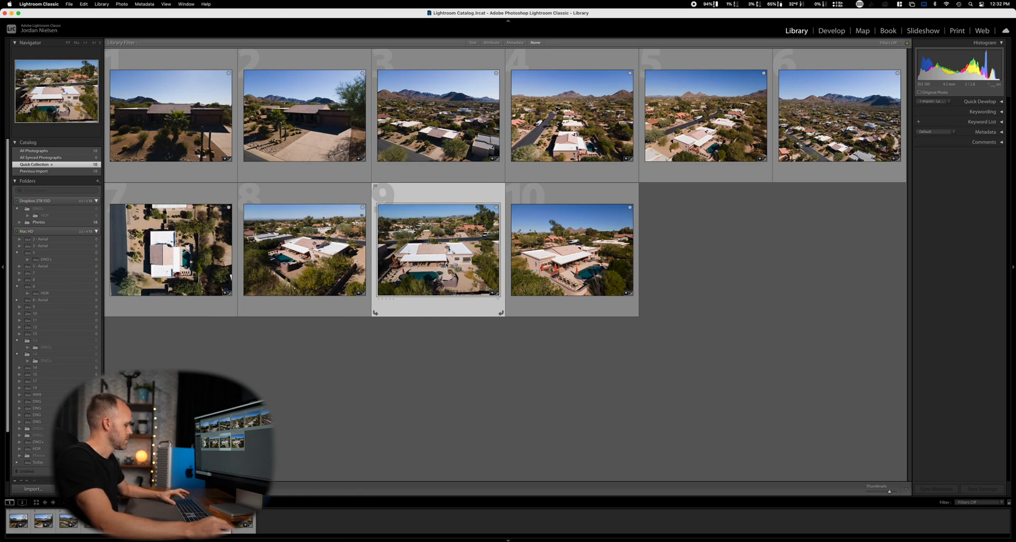
{"action": "key", "text": "b"}
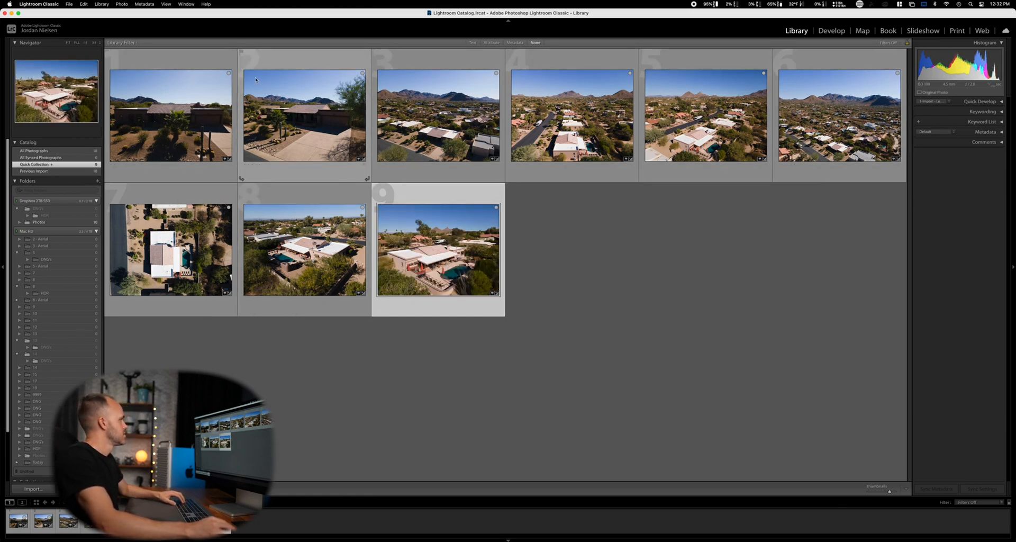
Open the first photo in Develop and crop it to 2 x 3 / 4 x 6, positioning the frame to trim only sky.
{"action": "left_click", "coordinate": [210, 64]}
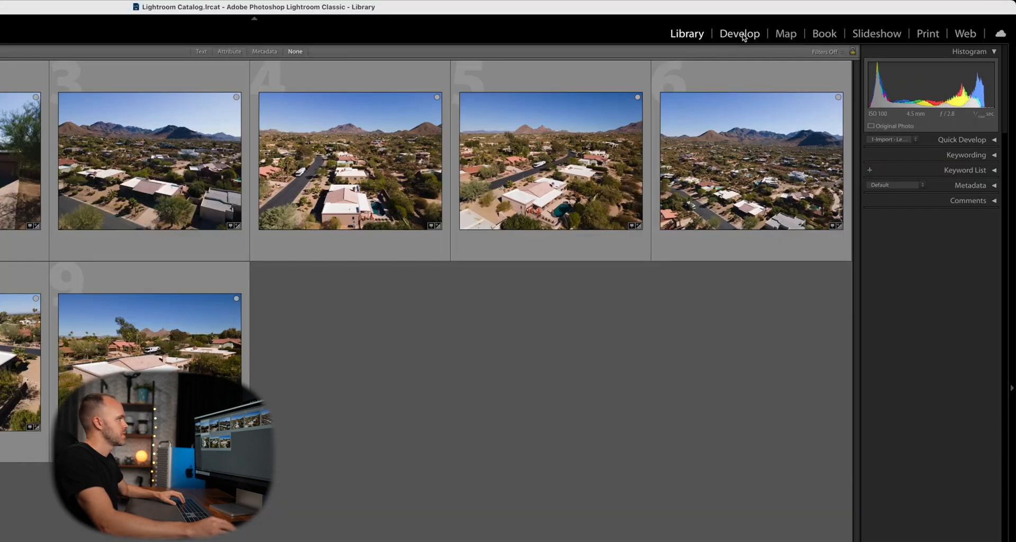
{"action": "left_click", "coordinate": [832, 31]}
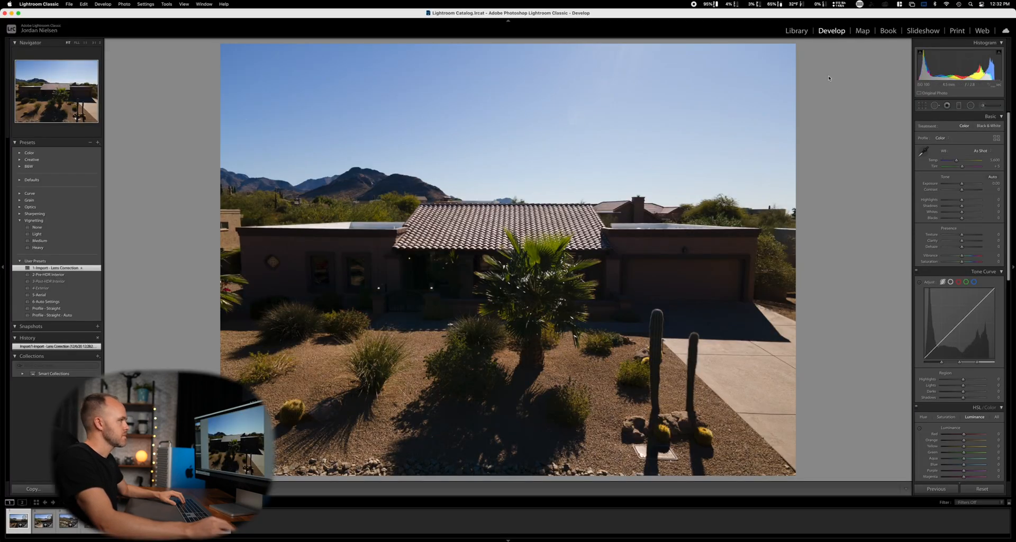
{"action": "left_click", "coordinate": [922, 106]}
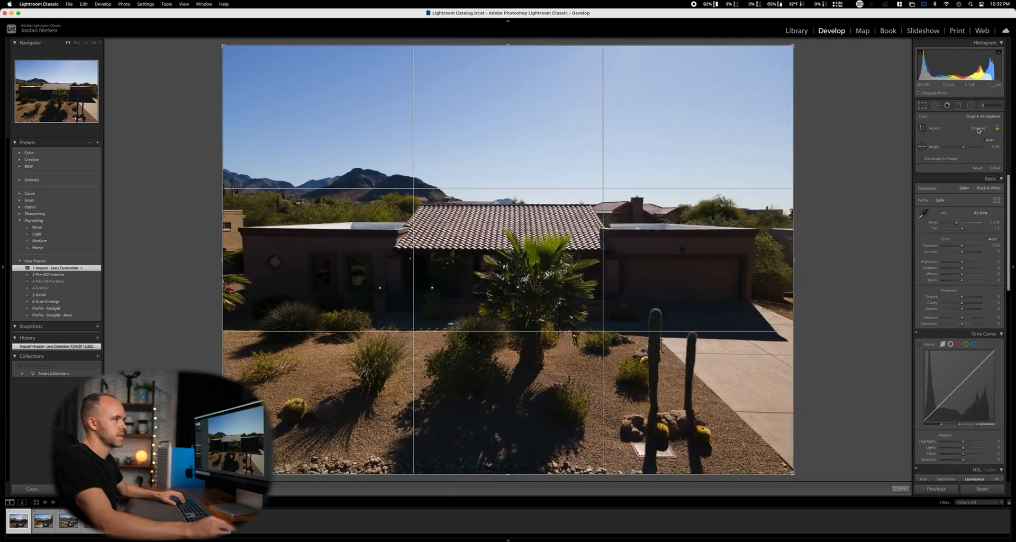
{"action": "left_click", "coordinate": [978, 129]}
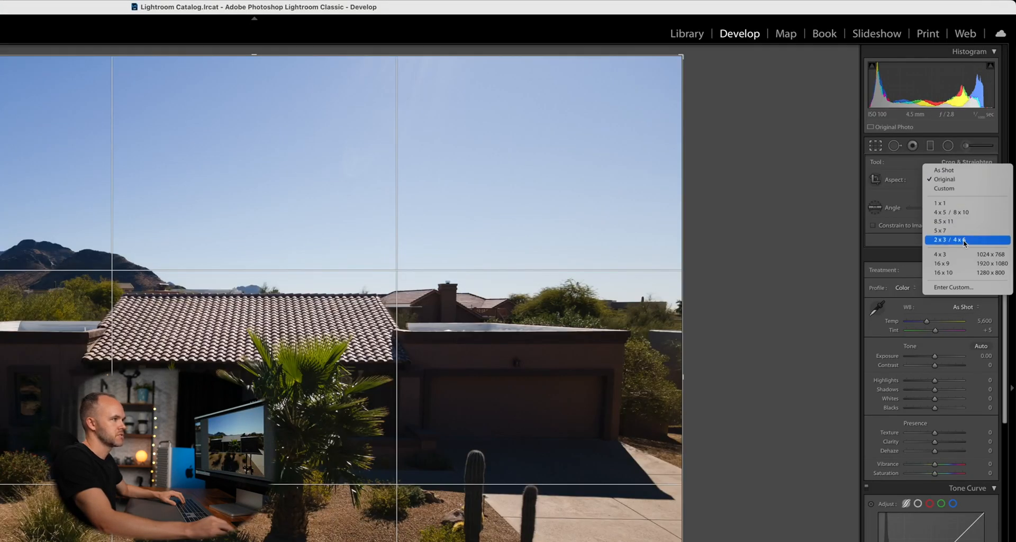
{"action": "left_click", "coordinate": [963, 239]}
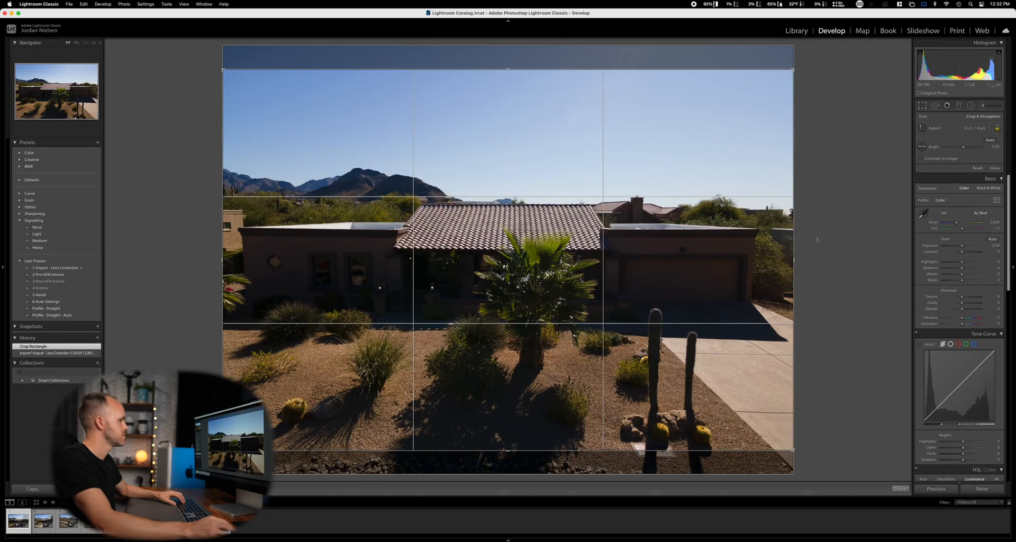
{"action": "left_click_drag", "start_coordinate": [560, 292], "coordinate": [560, 268]}
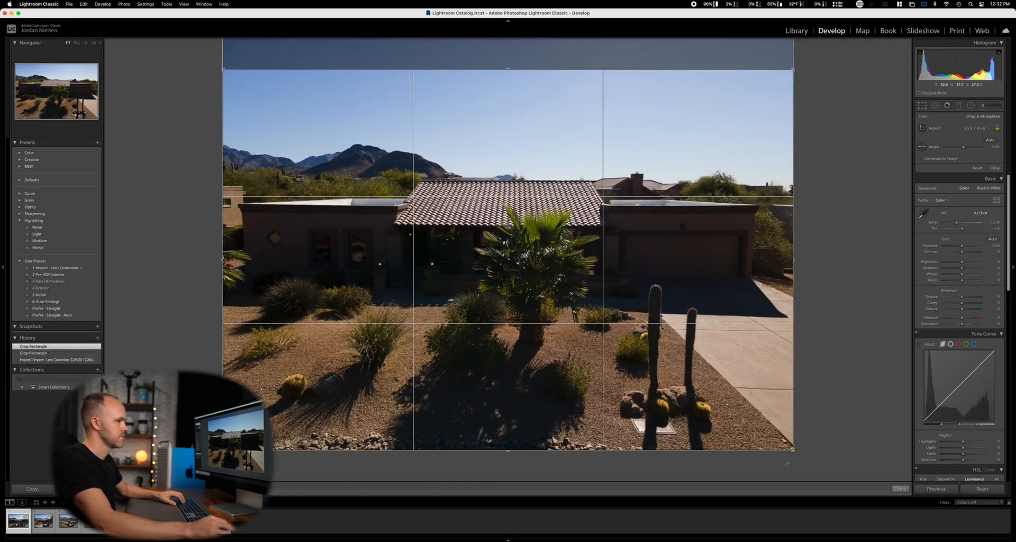
{"action": "left_click", "coordinate": [900, 488]}
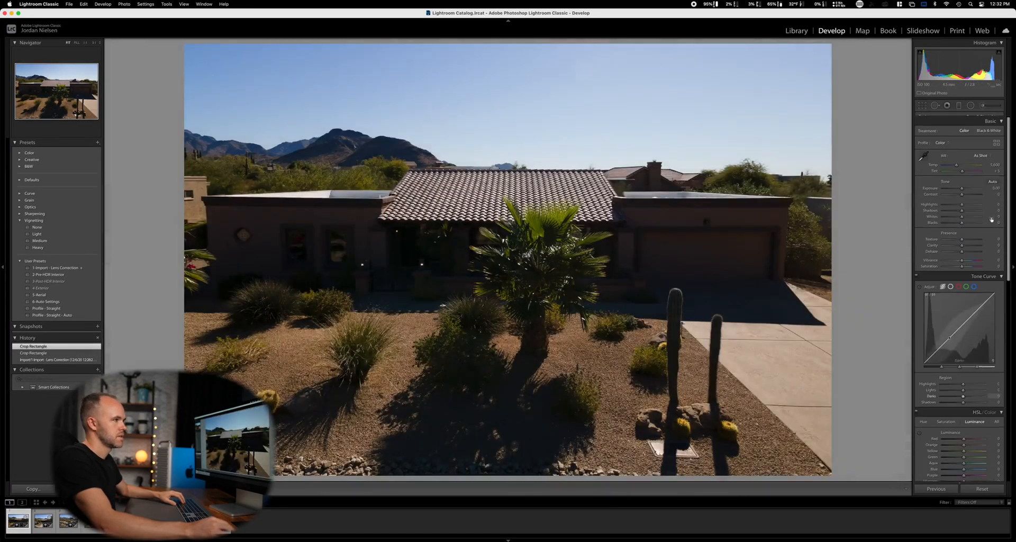
Apply Auto tone, then set Highlights to -100, Shadows to +85, Texture to +14, Clarity to +27 and Contrast to +16.
{"action": "left_click", "coordinate": [993, 177]}
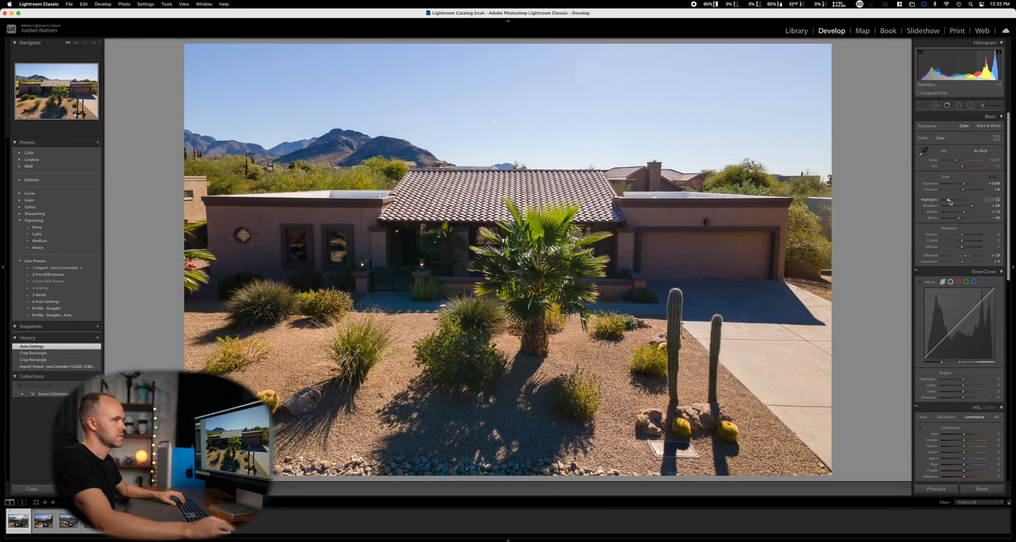
{"action": "left_click_drag", "start_coordinate": [948, 200], "coordinate": [976, 207]}
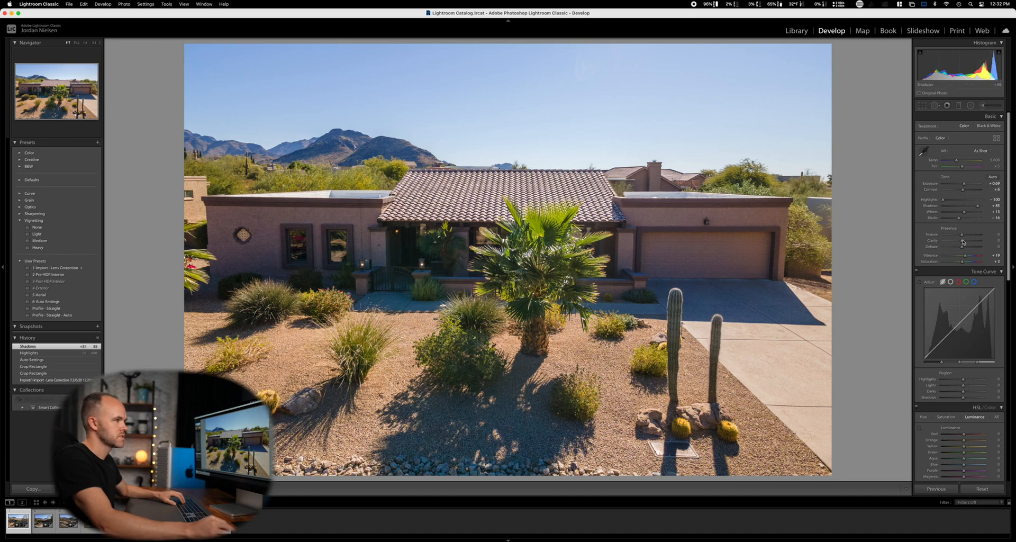
{"action": "left_click_drag", "start_coordinate": [962, 235], "coordinate": [967, 238]}
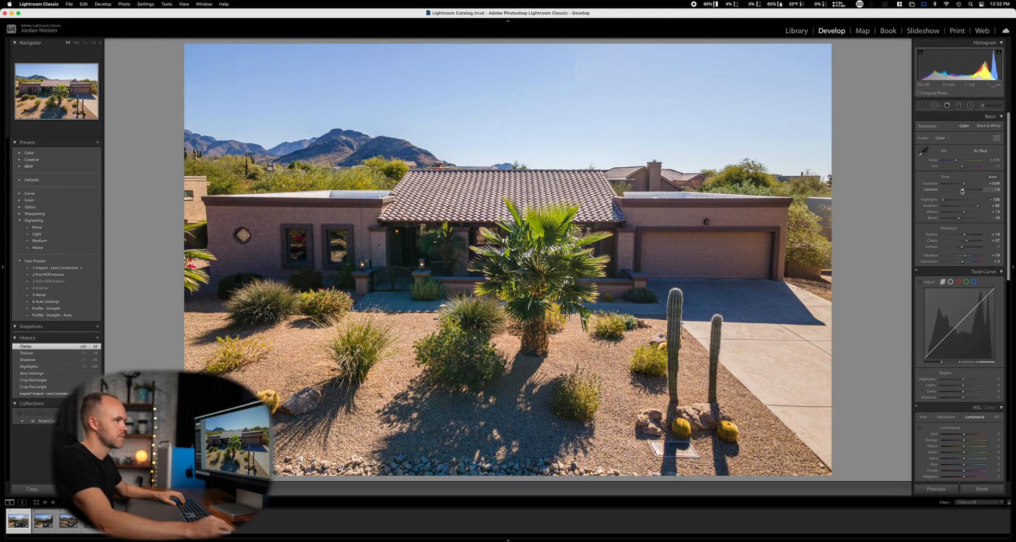
{"action": "left_click_drag", "start_coordinate": [962, 190], "coordinate": [964, 190]}
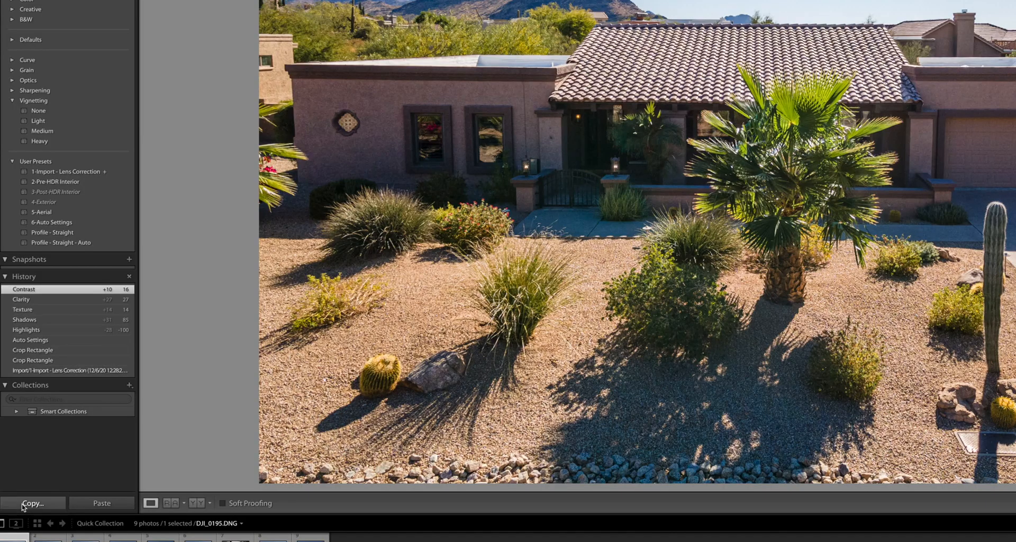
Copy the first photo's develop settings, including the crop, and paste them onto the second photo.
{"action": "left_click", "coordinate": [27, 489]}
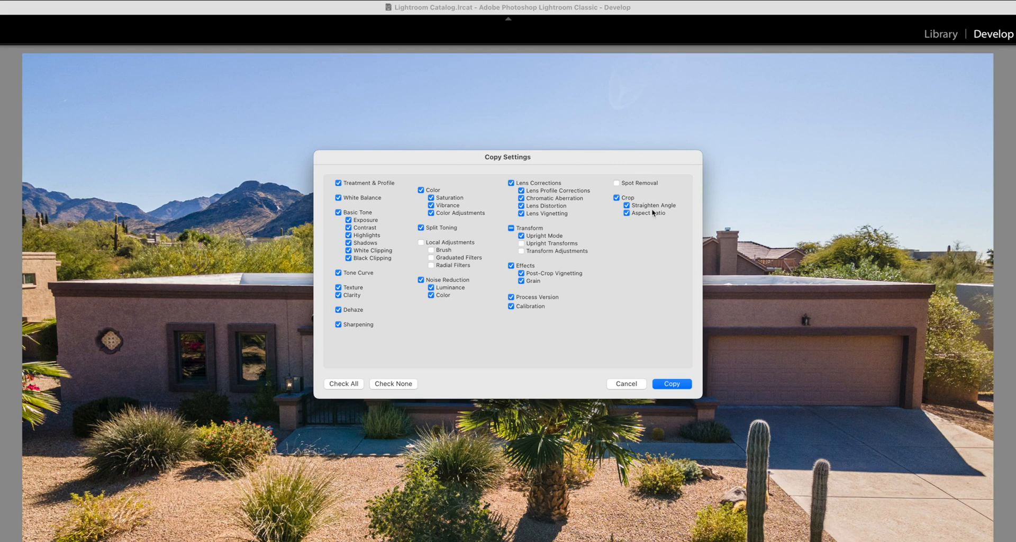
{"action": "left_click", "coordinate": [671, 384]}
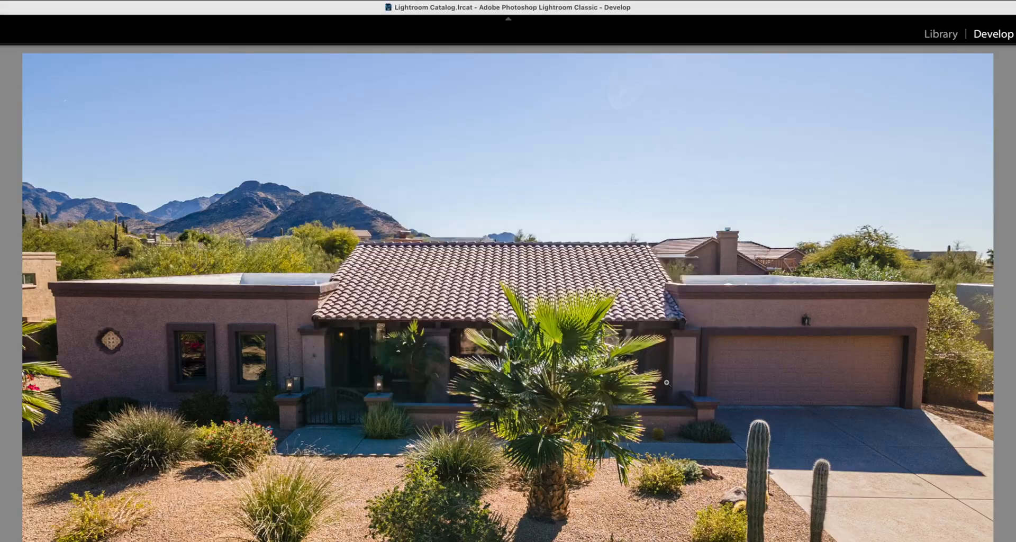
{"action": "left_click", "coordinate": [43, 521]}
{"action": "left_click", "coordinate": [74, 492]}
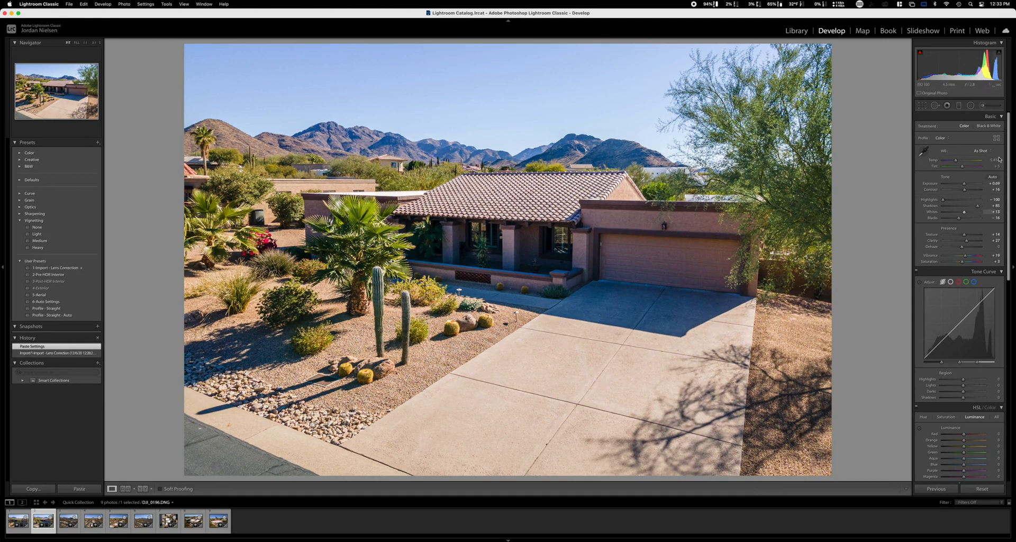
Reposition the second photo's crop to include more sky and less of the foreground, and apply it.
{"action": "left_click", "coordinate": [921, 105]}
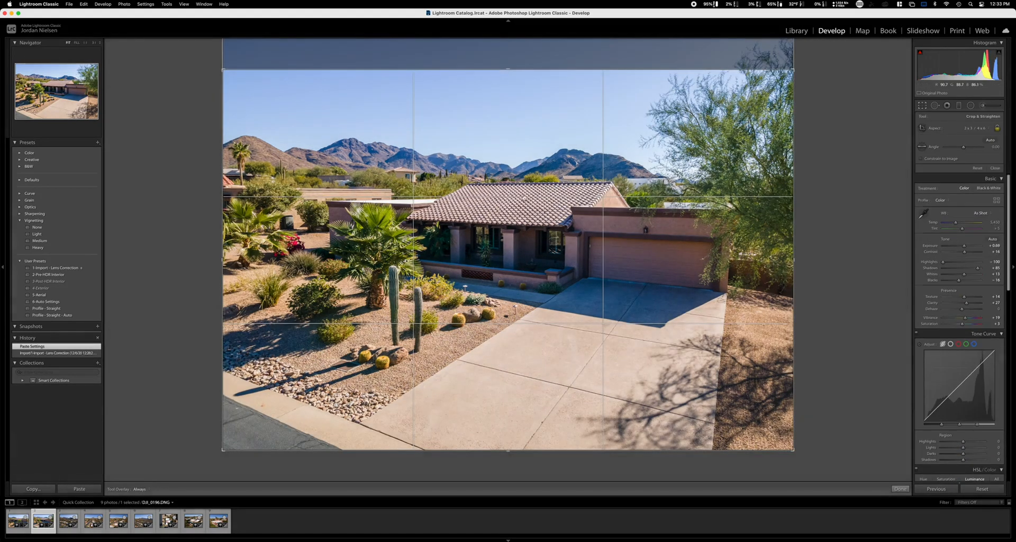
{"action": "left_click_drag", "start_coordinate": [480, 154], "coordinate": [502, 191]}
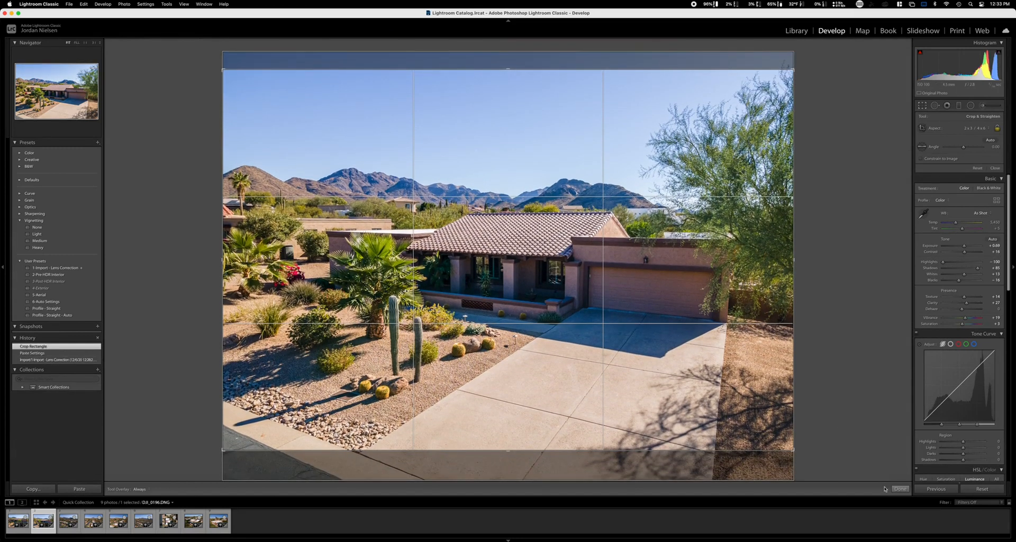
{"action": "left_click", "coordinate": [900, 489]}
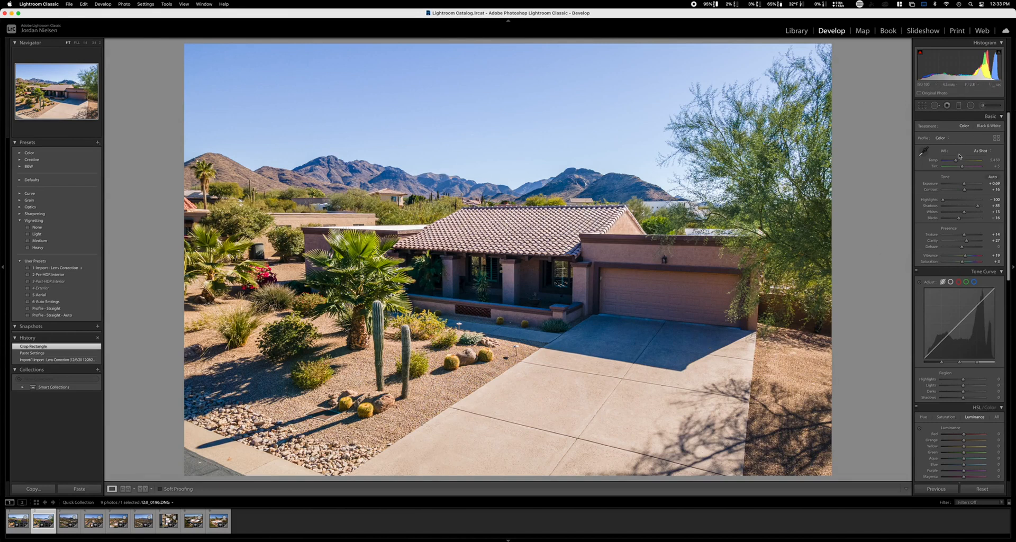
Warm the second photo's white balance to a Temp of 6,045 and darken its sky by lowering Blue luminance to -37.
{"action": "left_click_drag", "start_coordinate": [955, 161], "coordinate": [956, 162]}
{"action": "left_click_drag", "start_coordinate": [957, 162], "coordinate": [957, 163]}
{"action": "left_click", "coordinate": [918, 429]}
{"action": "left_click_drag", "start_coordinate": [456, 88], "coordinate": [456, 119]}
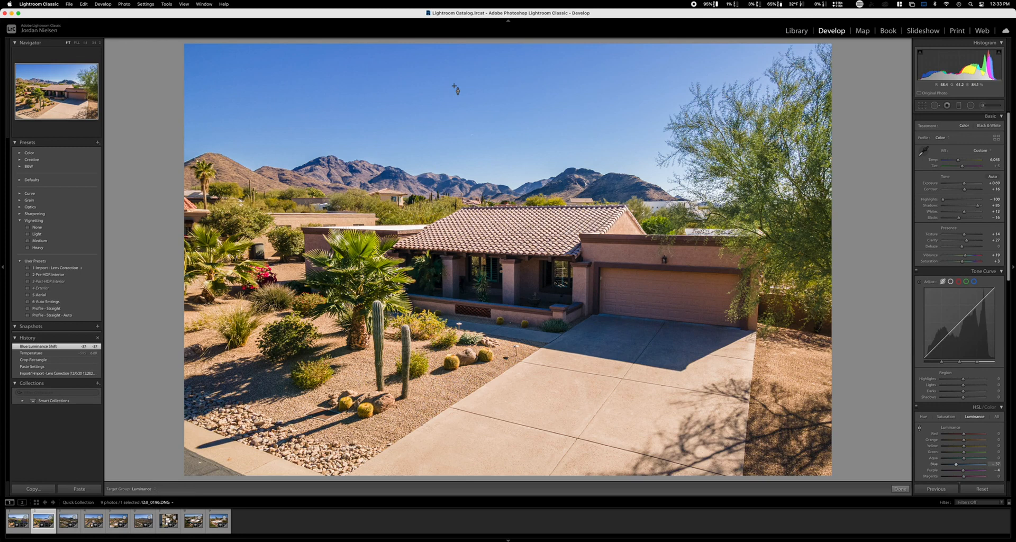
Copy the second photo's develop settings onto the first photo and reposition its crop to trim only sky.
{"action": "left_click", "coordinate": [37, 488]}
{"action": "key", "text": "Return"}
{"action": "key", "text": "Left"}
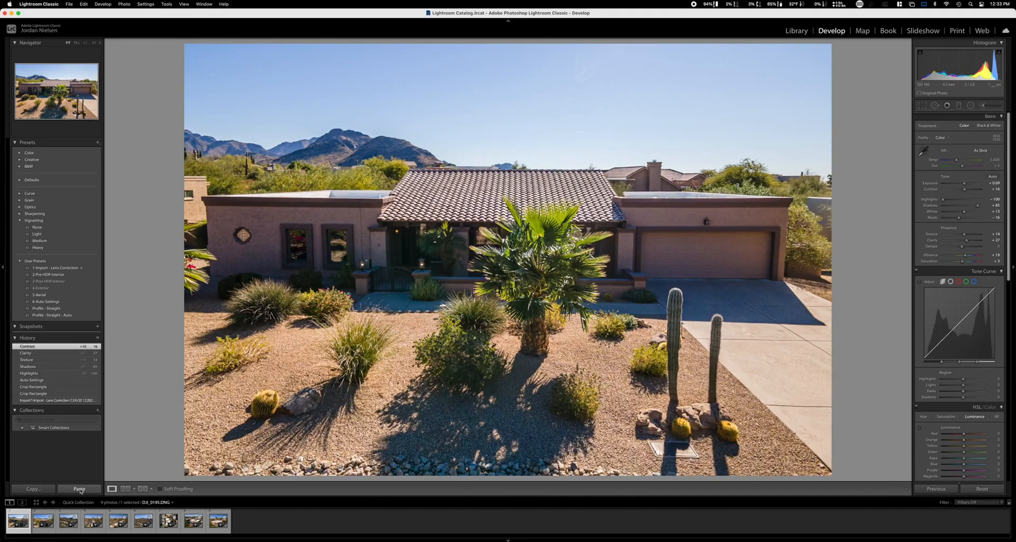
{"action": "left_click", "coordinate": [86, 490]}
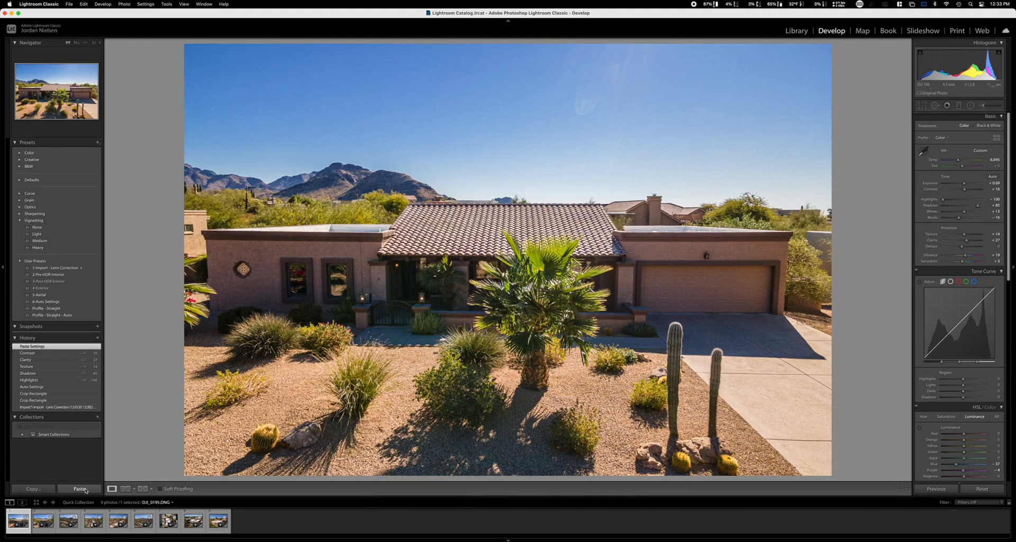
{"action": "left_click", "coordinate": [922, 106]}
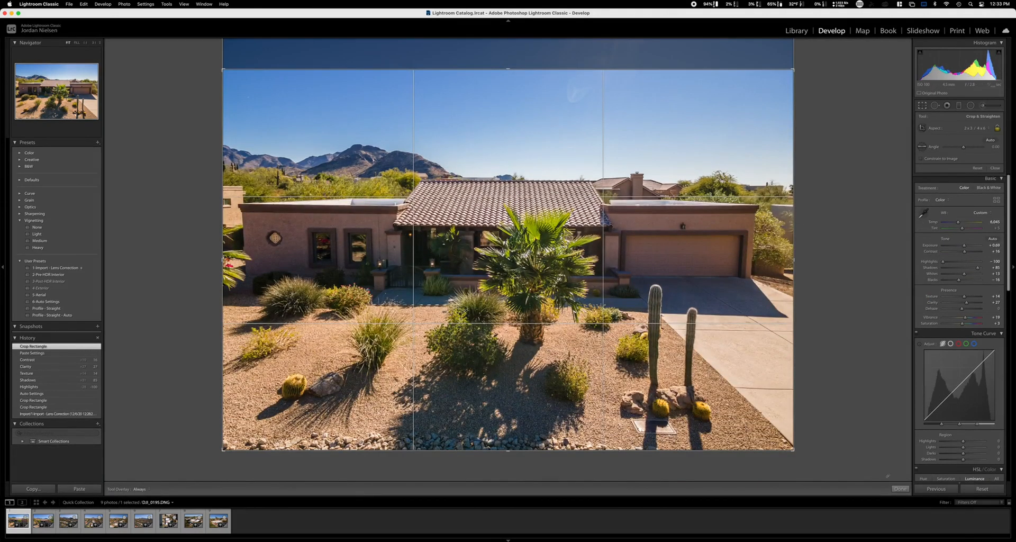
{"action": "left_click", "coordinate": [900, 488]}
Paste the copied settings onto the third photo and reposition its crop to keep the full foreground and trim only sky.
{"action": "key", "text": "Right"}
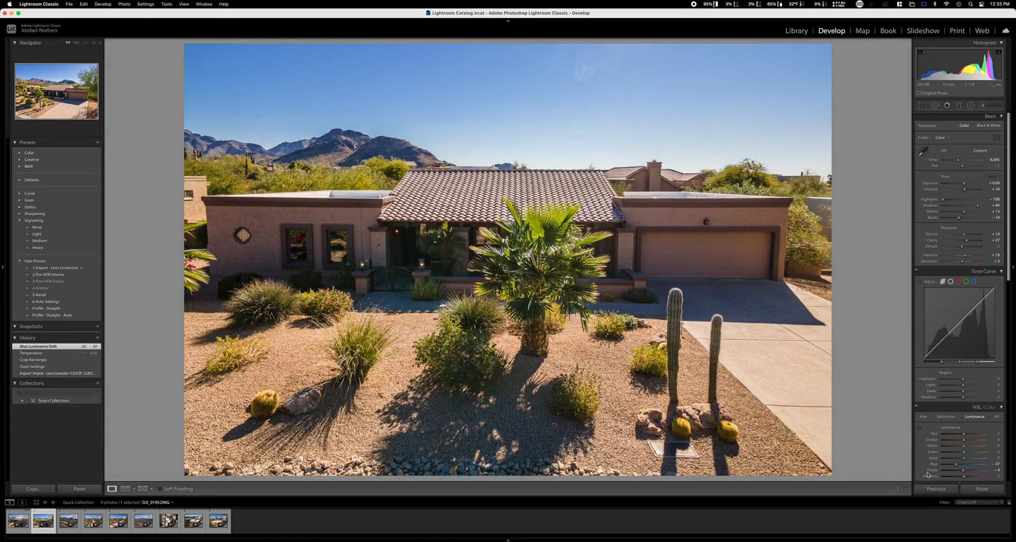
{"action": "key", "text": "Right"}
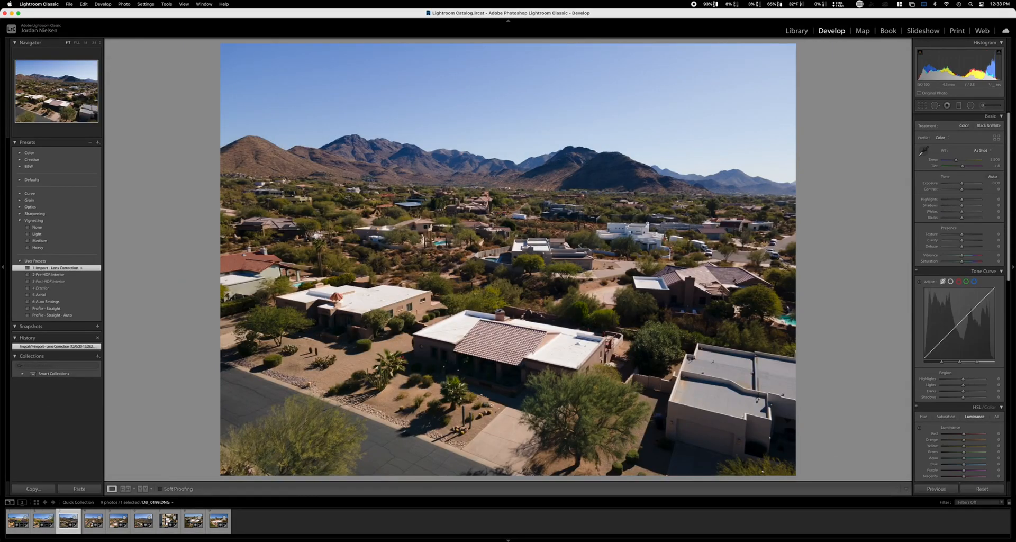
{"action": "left_click", "coordinate": [87, 487]}
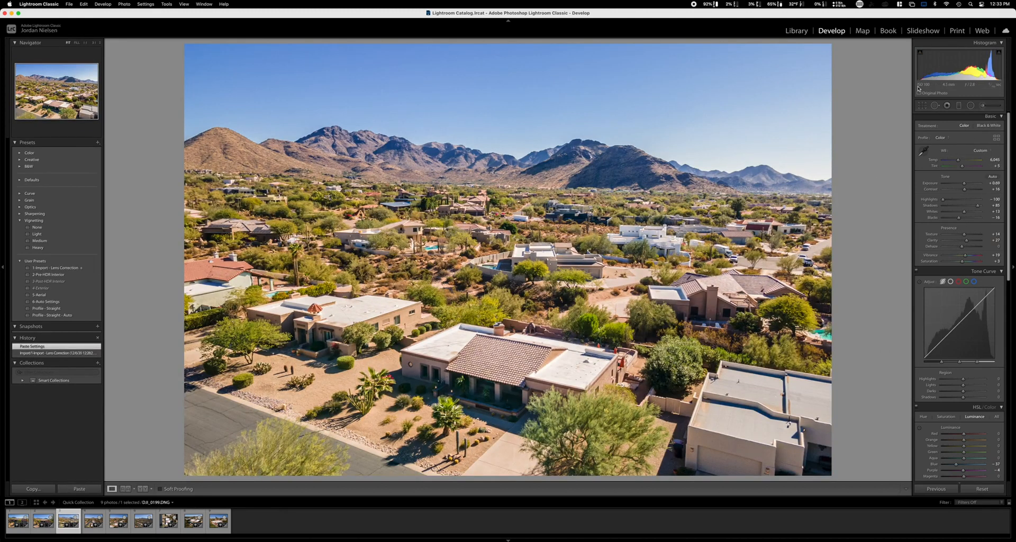
{"action": "left_click", "coordinate": [921, 105]}
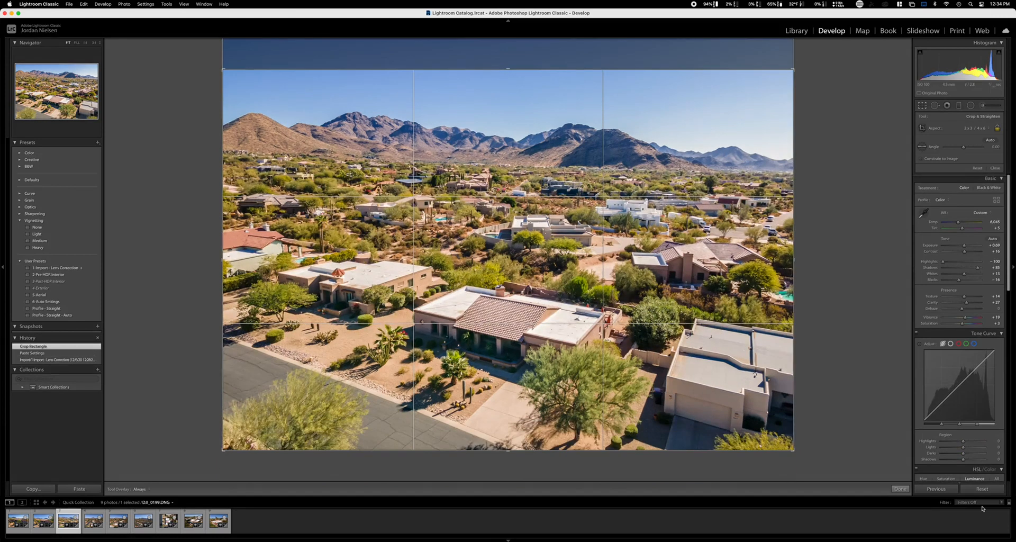
{"action": "left_click", "coordinate": [900, 489]}
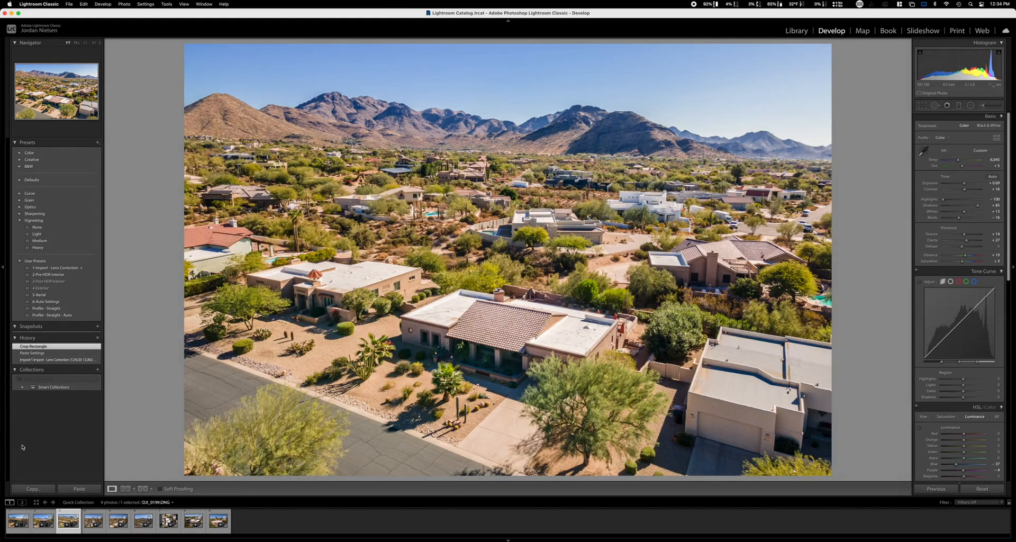
Copy the third photo's settings onto the fourth photo, then set its Exposure to +0.45 and Temp to 5,432.
{"action": "left_click", "coordinate": [33, 488]}
{"action": "left_click", "coordinate": [615, 264]}
{"action": "key", "text": "Right"}
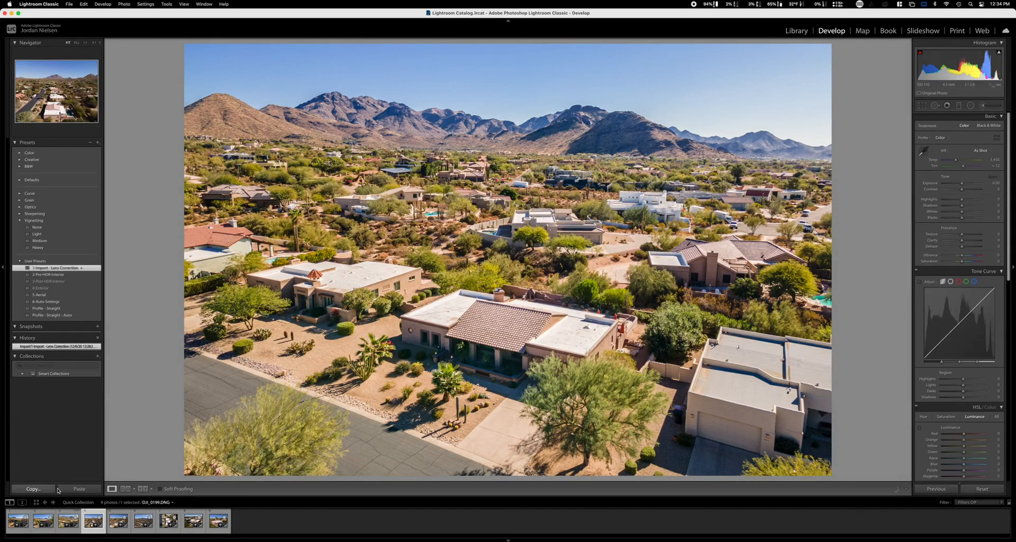
{"action": "left_click", "coordinate": [71, 489]}
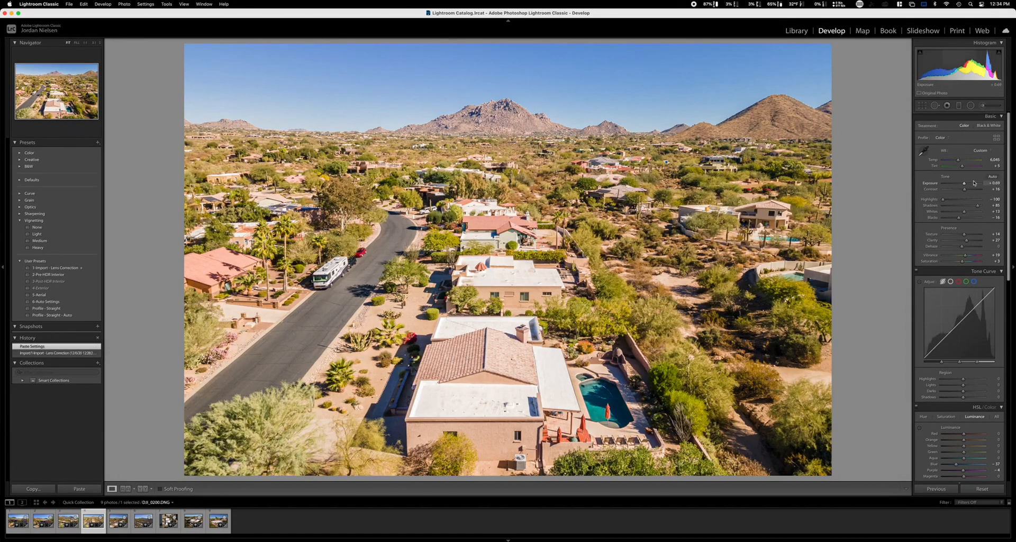
{"action": "left_click_drag", "start_coordinate": [965, 183], "coordinate": [964, 185]}
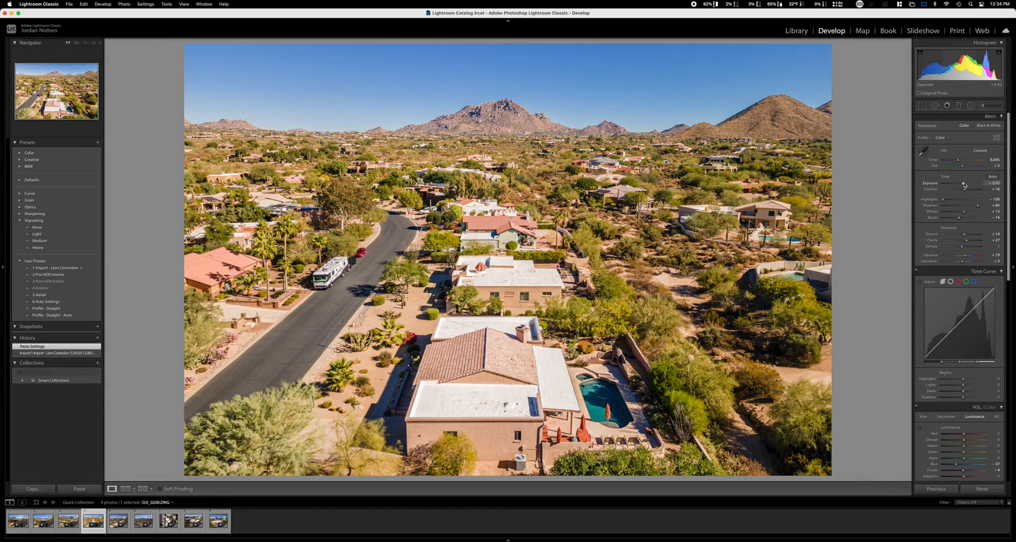
{"action": "left_click_drag", "start_coordinate": [959, 162], "coordinate": [959, 163]}
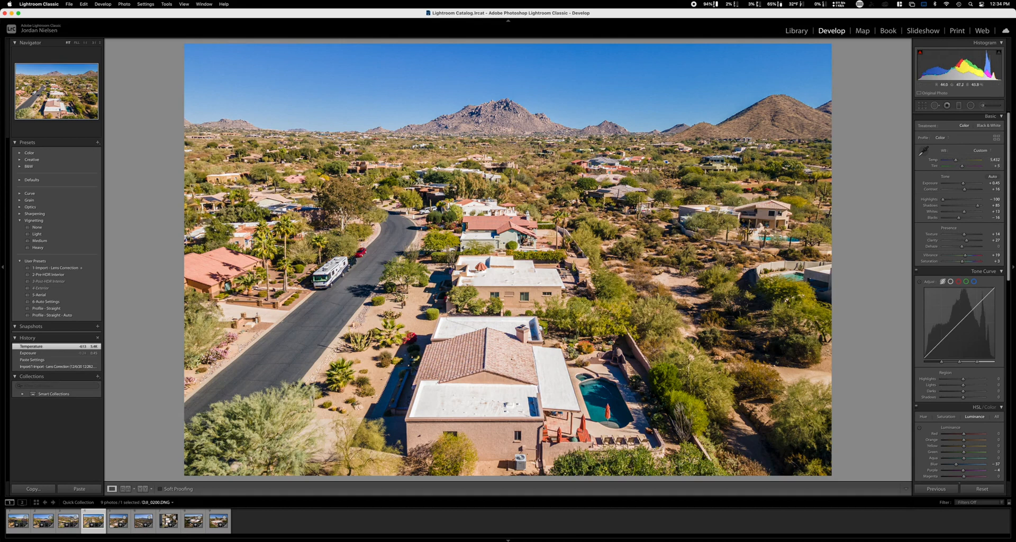
Copy the fourth photo's develop settings and paste them onto the fifth and sixth photos.
{"action": "left_click", "coordinate": [33, 489]}
{"action": "key", "text": "Return"}
{"action": "key", "text": "Right"}
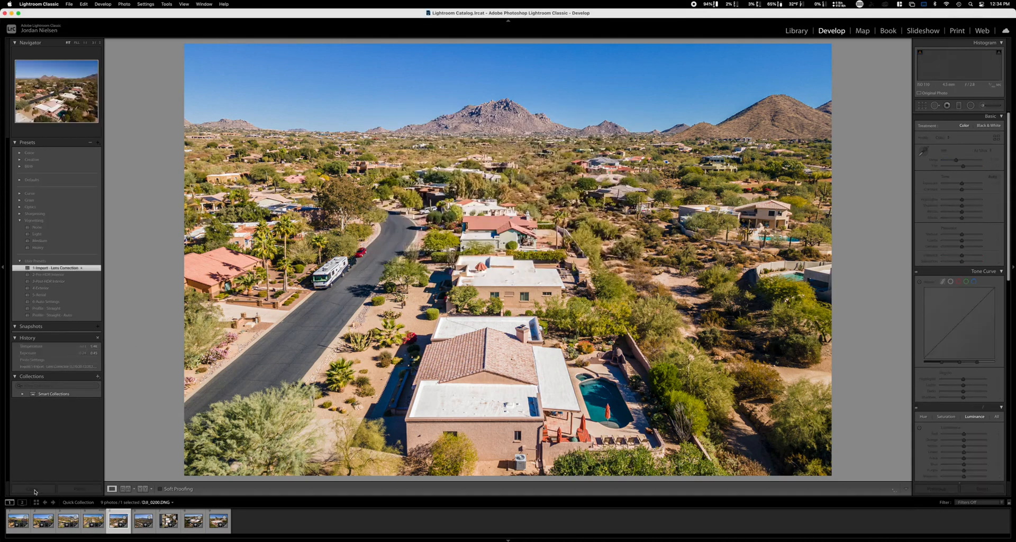
{"action": "left_click", "coordinate": [73, 490]}
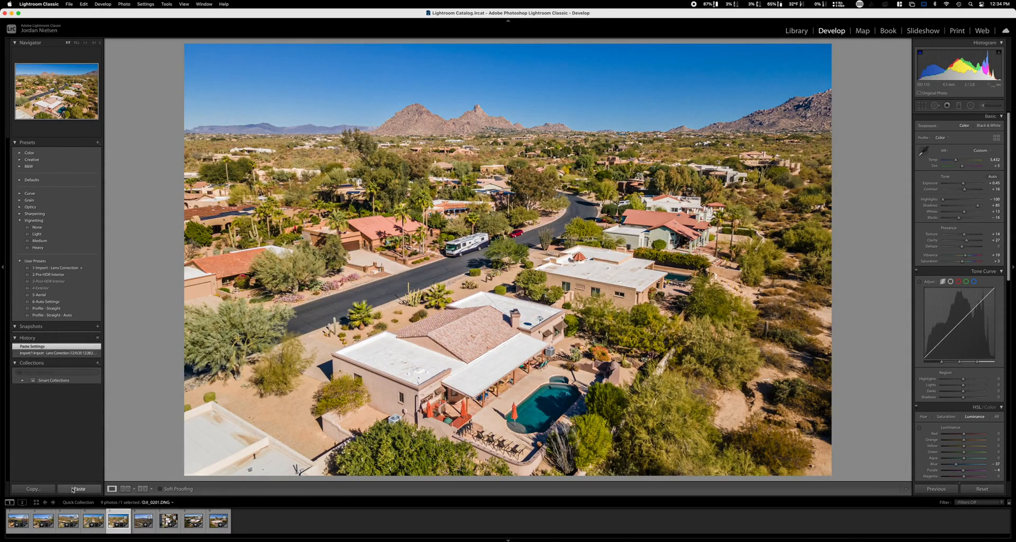
{"action": "key", "text": "Right"}
{"action": "left_click", "coordinate": [73, 489]}
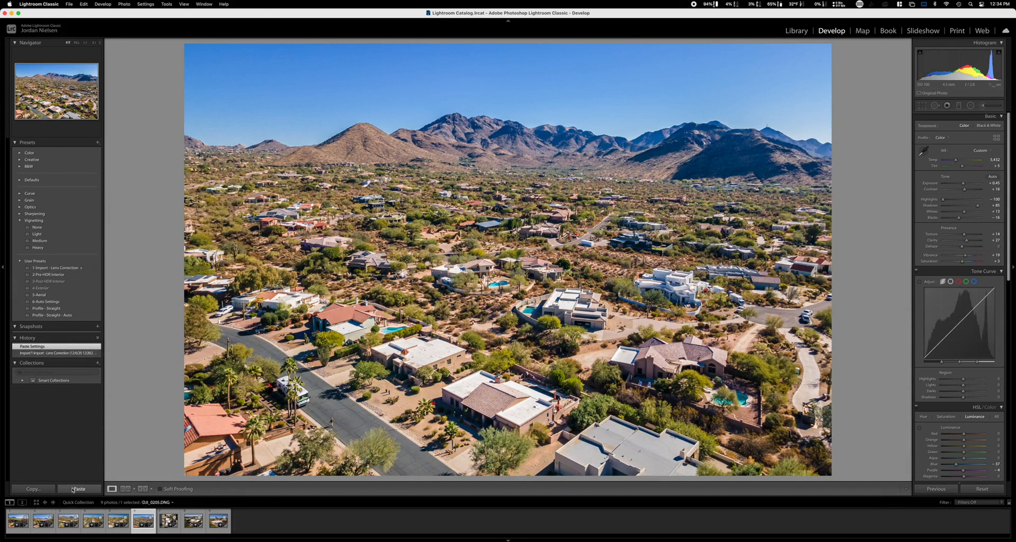
Paste the copied settings onto the seventh, overhead photo and tighten its crop around the house and pool, centering the property vertically.
{"action": "key", "text": "Right"}
{"action": "left_click", "coordinate": [73, 490]}
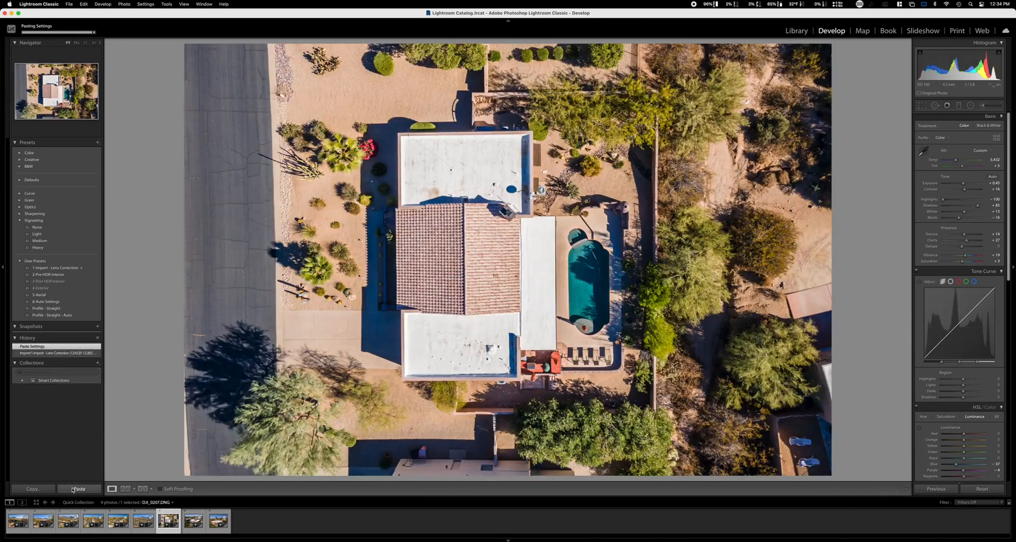
{"action": "left_click", "coordinate": [922, 106]}
{"action": "left_click_drag", "start_coordinate": [506, 68], "coordinate": [508, 83]}
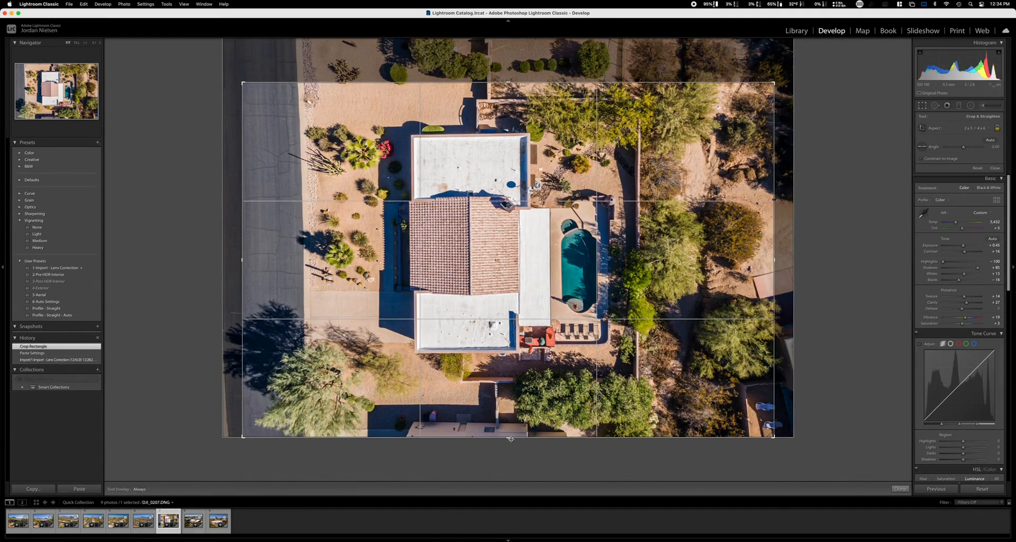
{"action": "left_click_drag", "start_coordinate": [509, 437], "coordinate": [509, 411]}
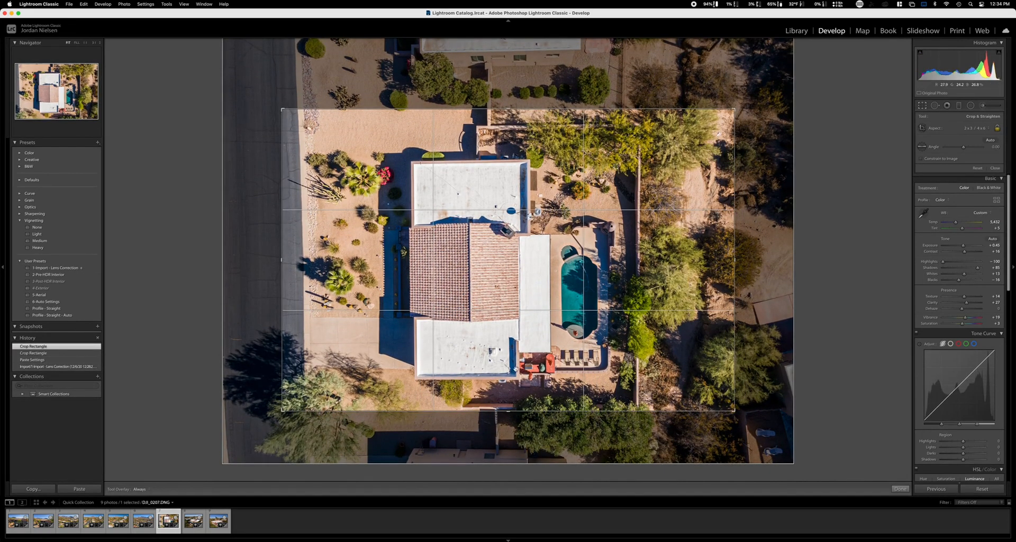
{"action": "left_click_drag", "start_coordinate": [517, 334], "coordinate": [518, 327]}
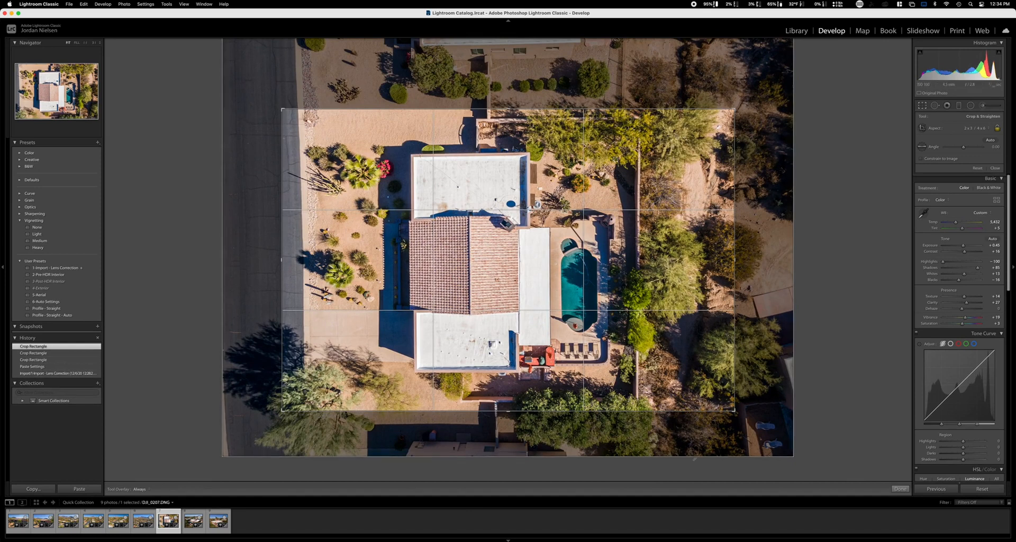
{"action": "left_click", "coordinate": [900, 488]}
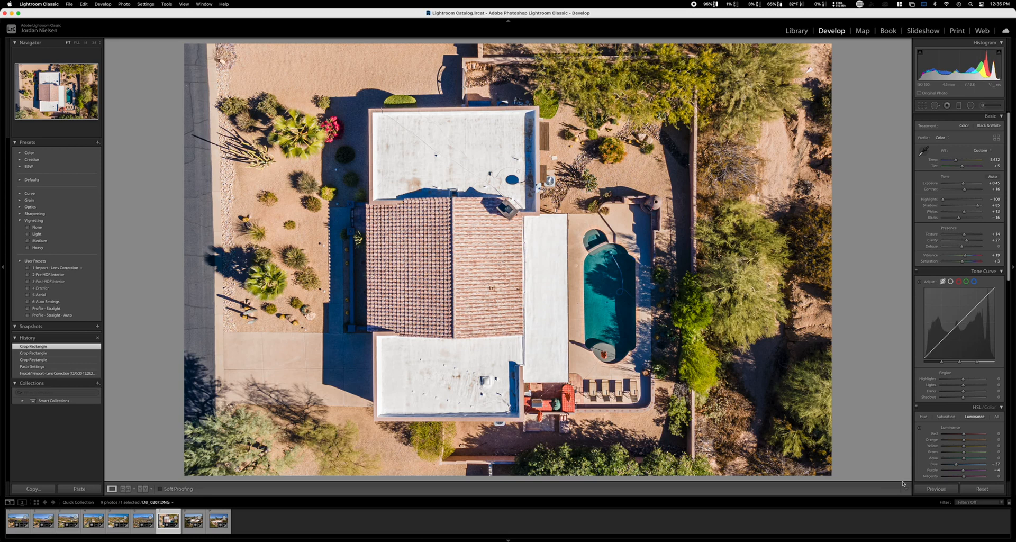
Paste the copied settings onto the eighth photo and reposition its crop to include more sky and less foreground.
{"action": "key", "text": "Right"}
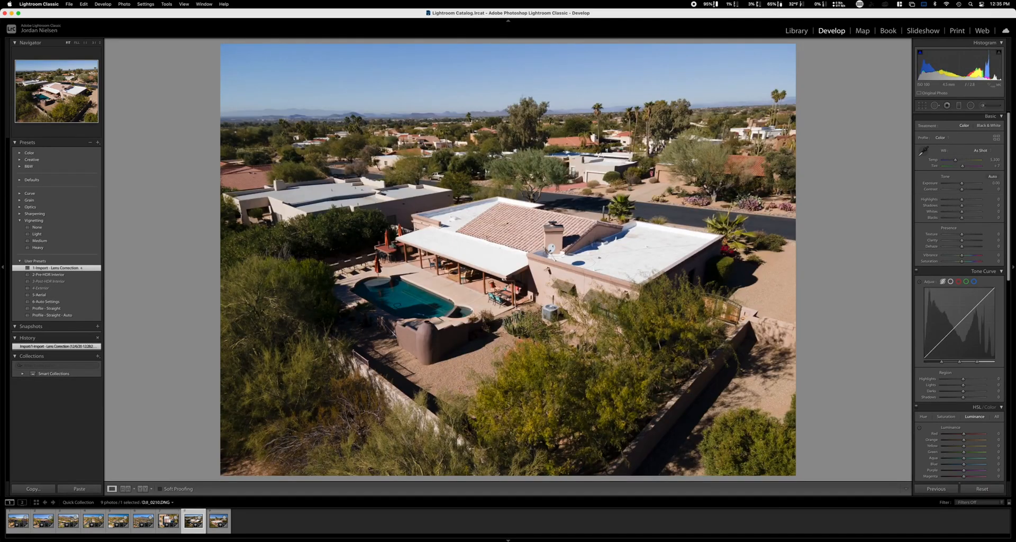
{"action": "left_click", "coordinate": [79, 488]}
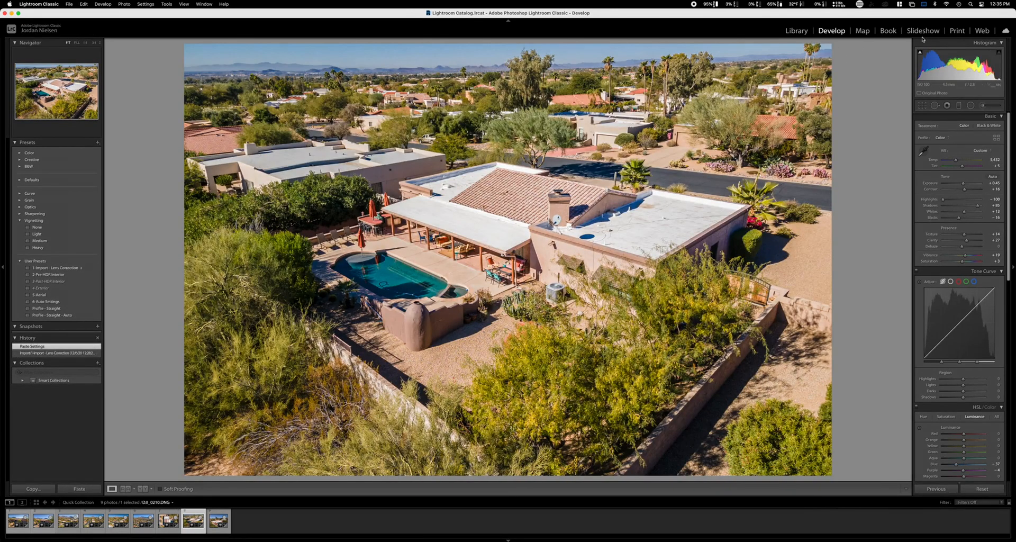
{"action": "left_click", "coordinate": [922, 105]}
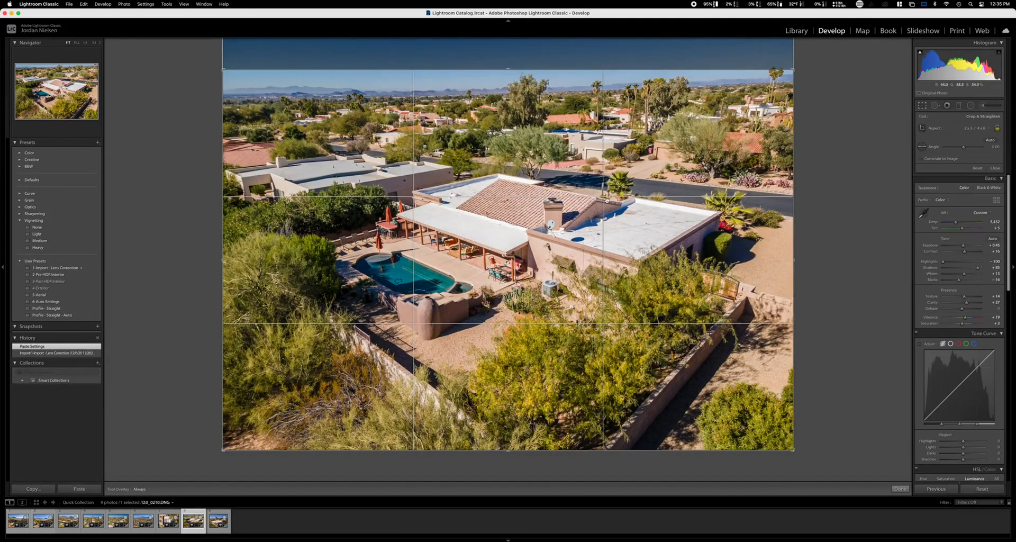
{"action": "left_click_drag", "start_coordinate": [586, 191], "coordinate": [581, 213]}
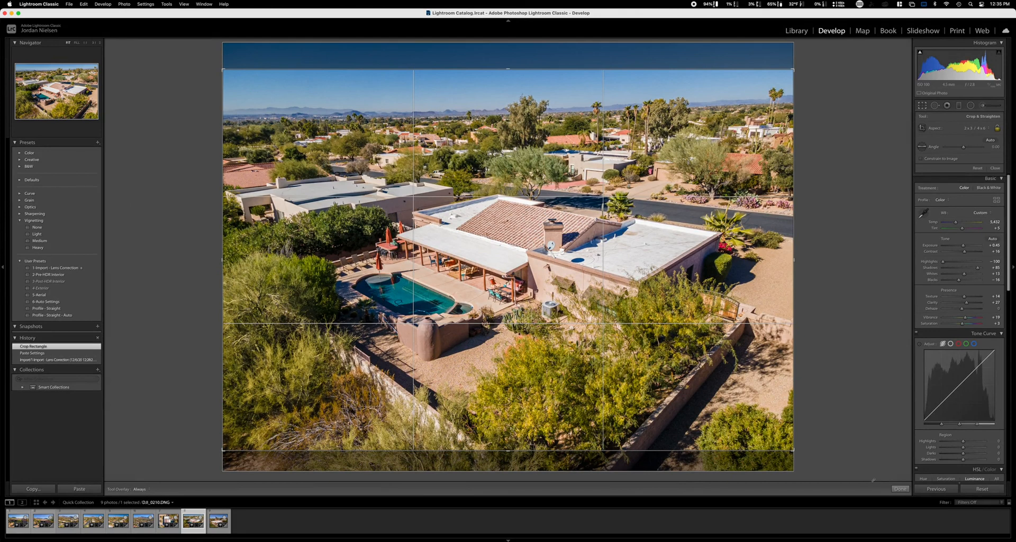
{"action": "left_click", "coordinate": [900, 489]}
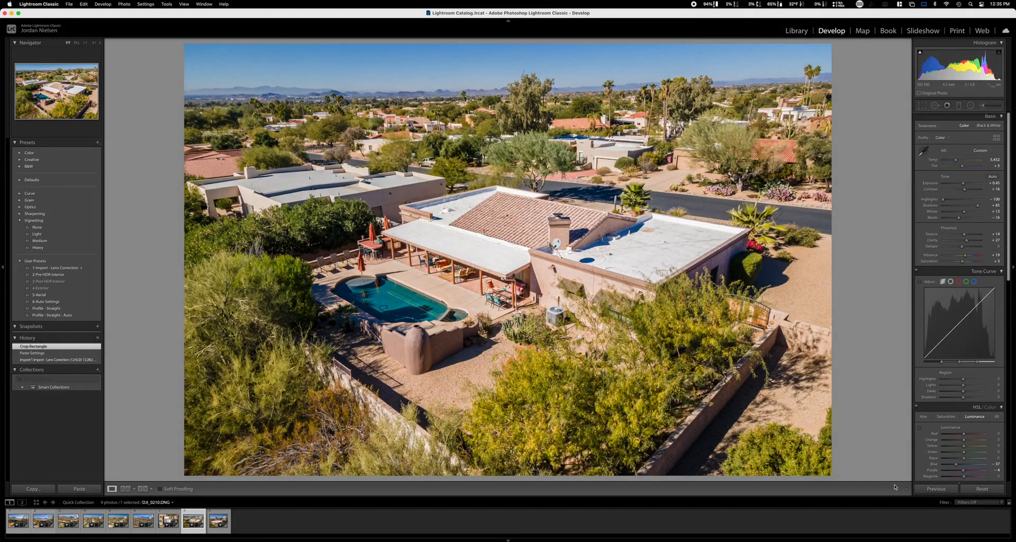
Paste the copied settings onto the ninth photo and return to the eighth.
{"action": "key", "text": "Right"}
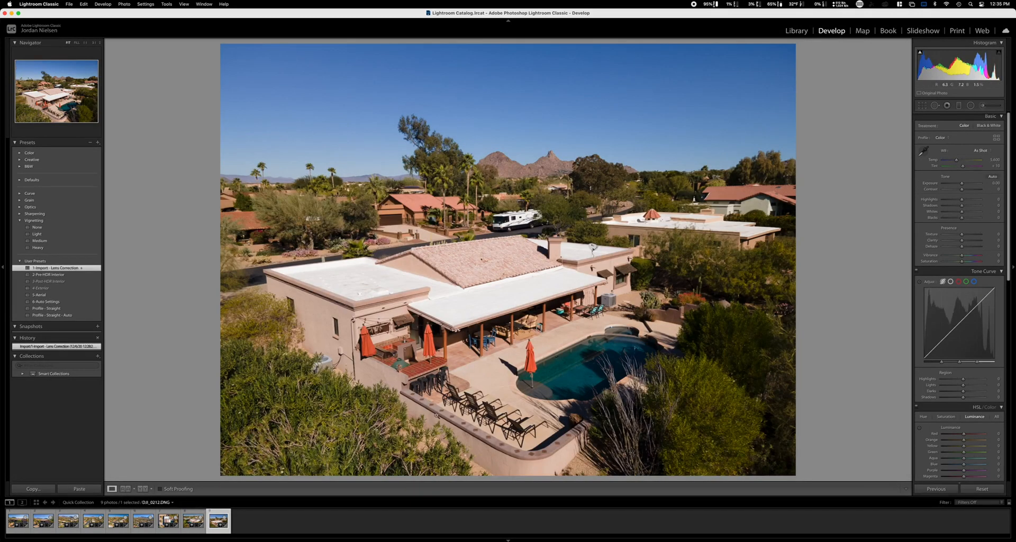
{"action": "left_click", "coordinate": [79, 488]}
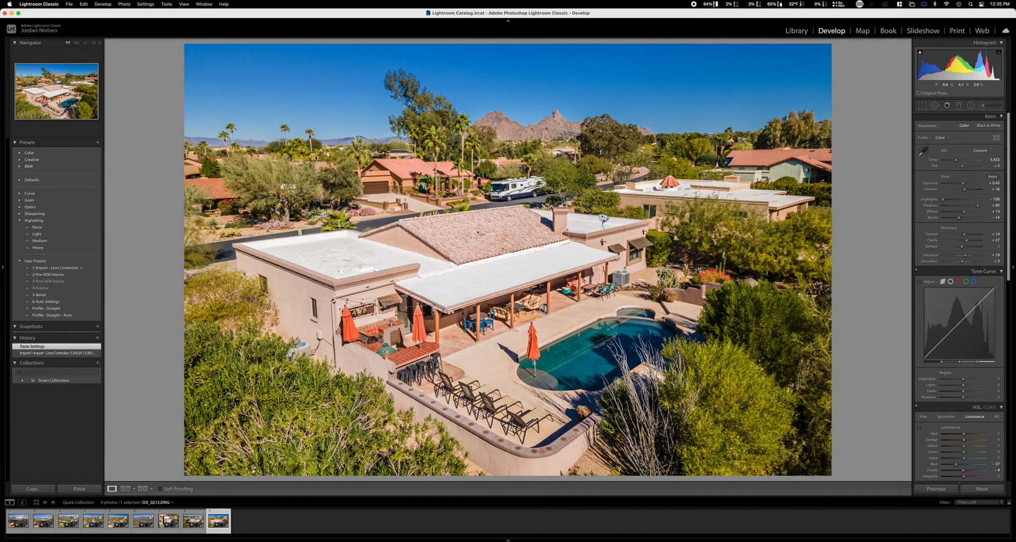
{"action": "key", "text": "Left"}
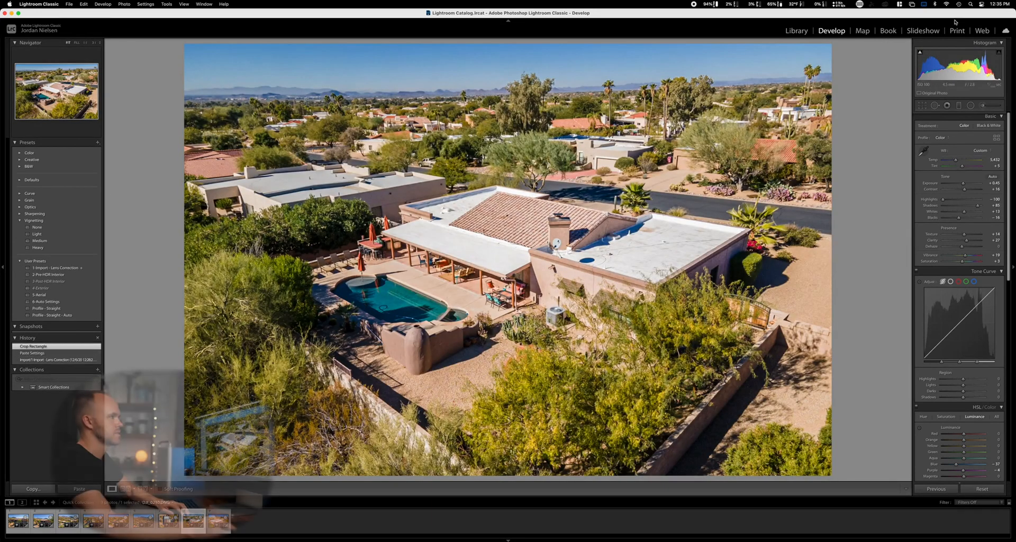
Show all the edited photos in the Library grid and size the thumbnails to fit five per row for comparison.
{"action": "left_click", "coordinate": [796, 30]}
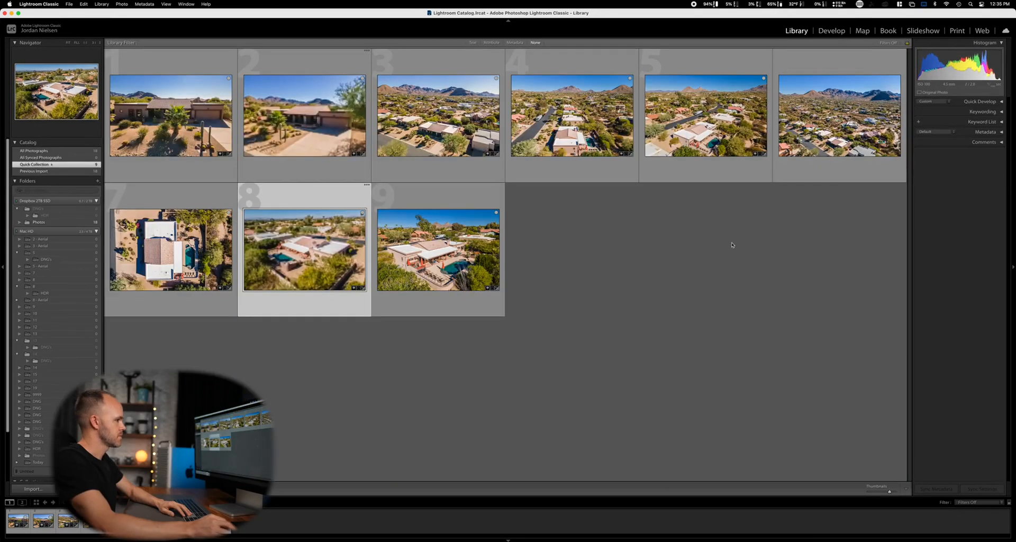
{"action": "left_click_drag", "start_coordinate": [891, 491], "coordinate": [894, 492]}
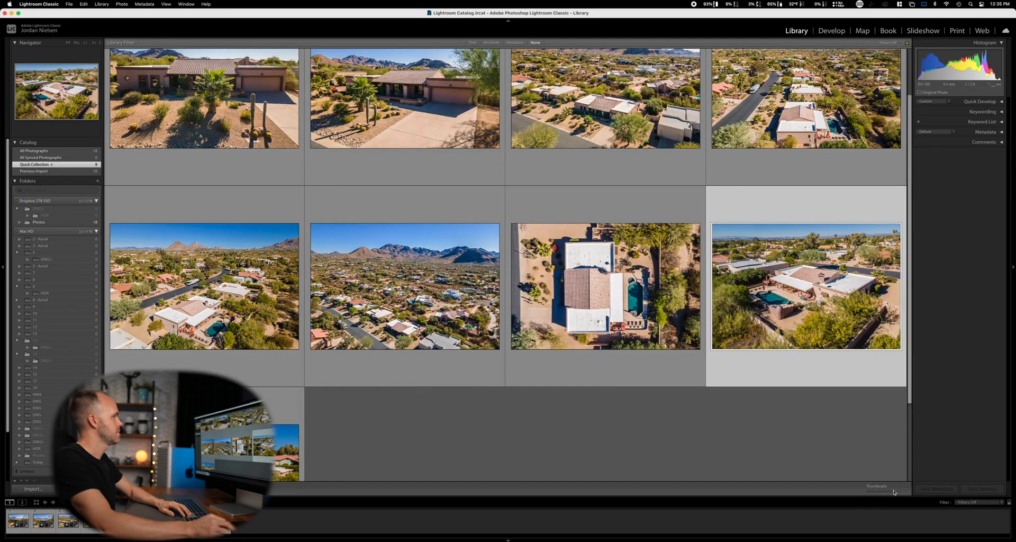
{"action": "left_click_drag", "start_coordinate": [894, 492], "coordinate": [889, 493]}
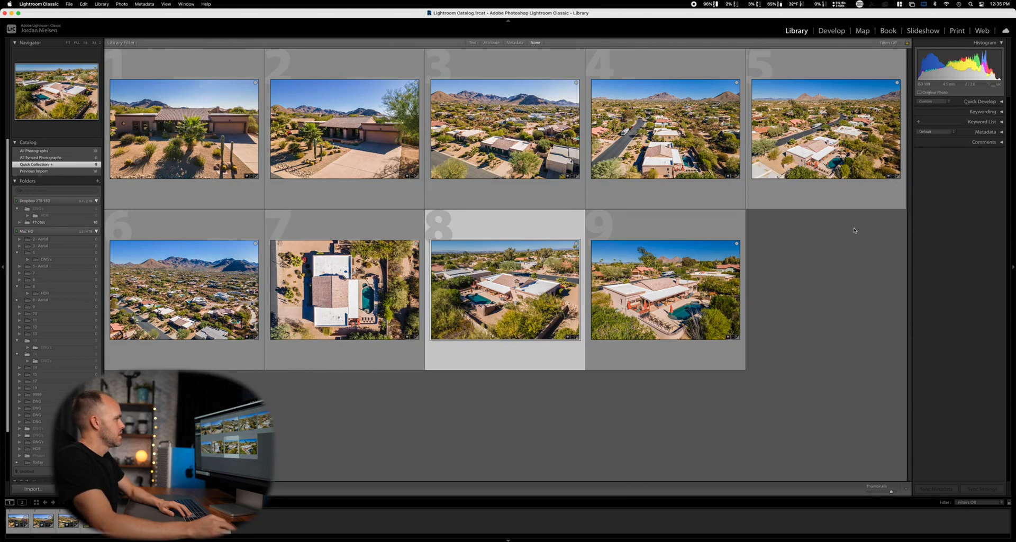
Open the sixth photo in Develop and warm its white balance slightly by raising Temp.
{"action": "key", "text": "Left"}
{"action": "key", "text": "Left"}
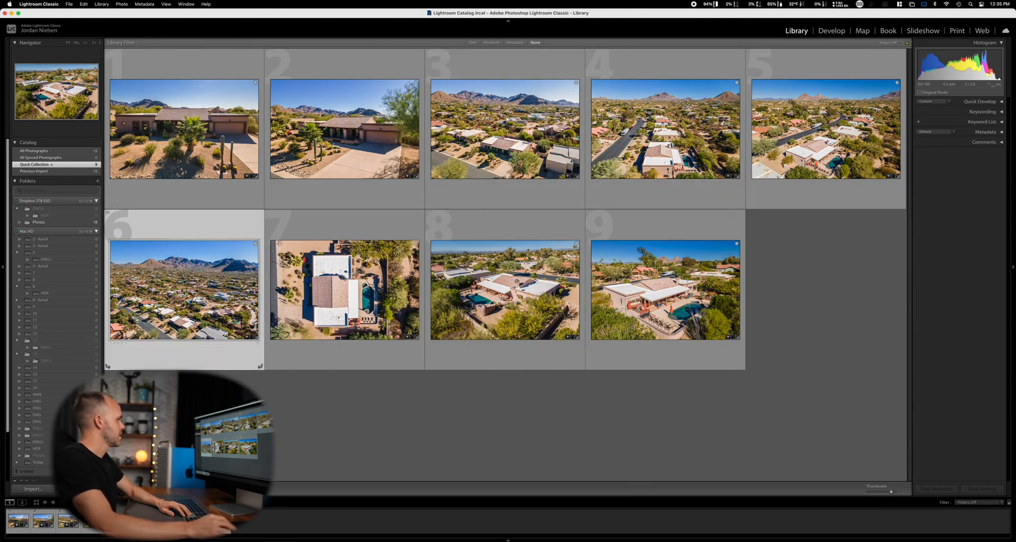
{"action": "left_click", "coordinate": [831, 30]}
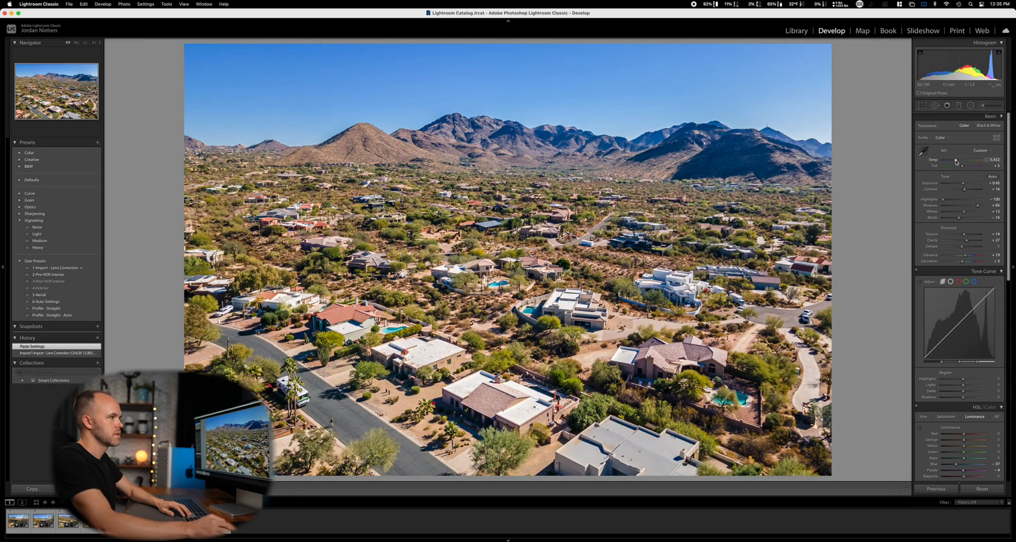
{"action": "left_click_drag", "start_coordinate": [957, 161], "coordinate": [958, 162]}
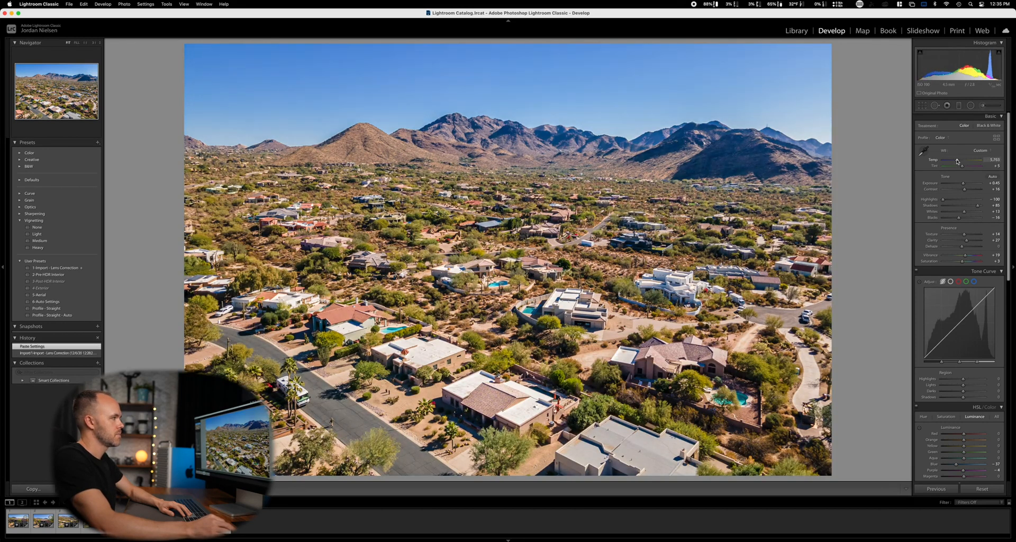
Return to the Library grid, select all nine edited photos and open the export settings for them.
{"action": "left_click", "coordinate": [797, 31]}
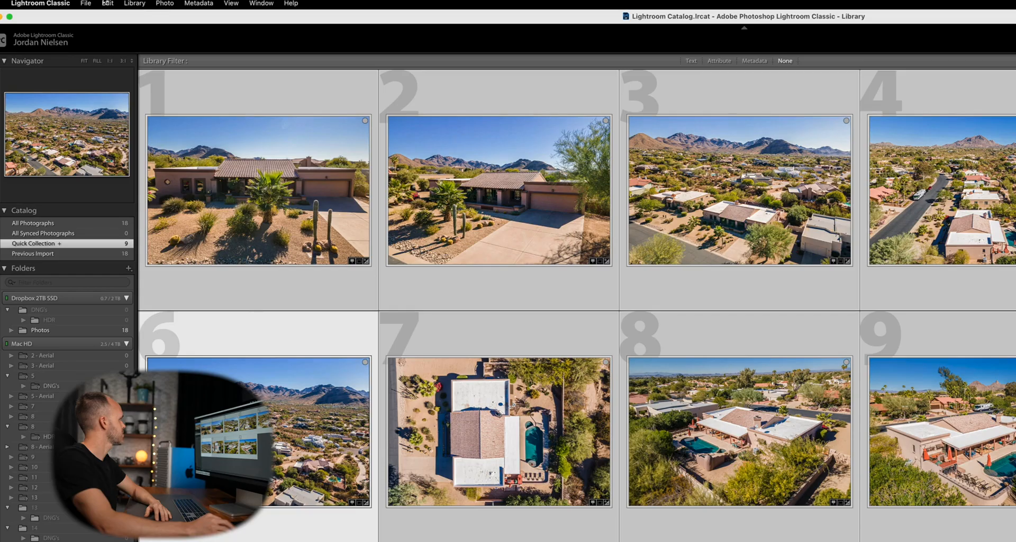
{"action": "left_click", "coordinate": [69, 4]}
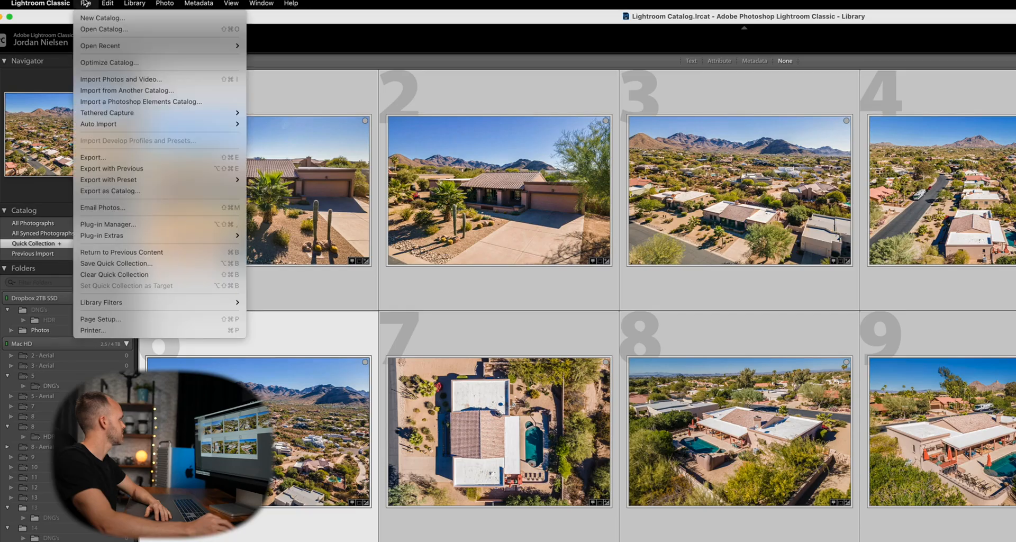
{"action": "left_click", "coordinate": [106, 157]}
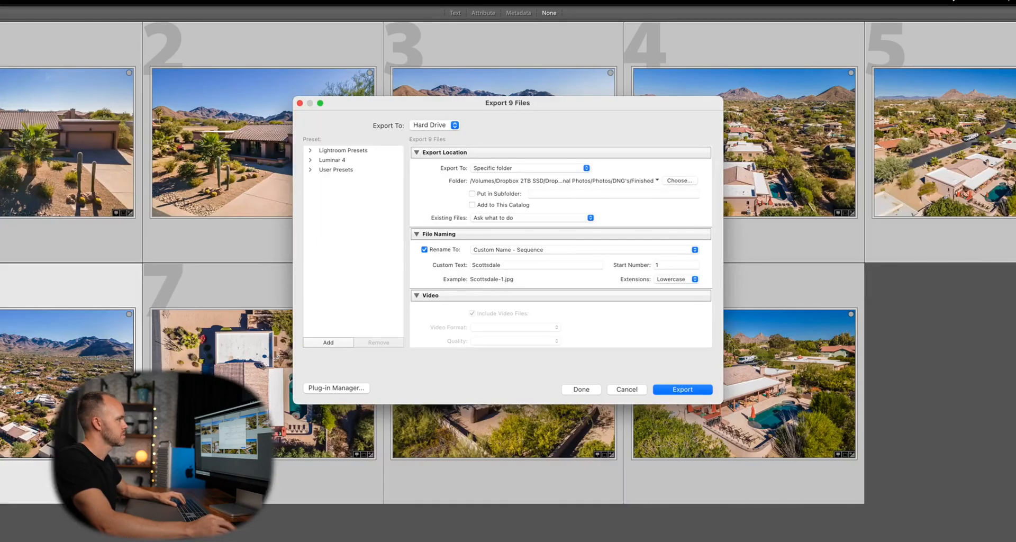
Create a new folder named Aerial inside the Finished folder and choose it as the export destination.
{"action": "left_click", "coordinate": [685, 181]}
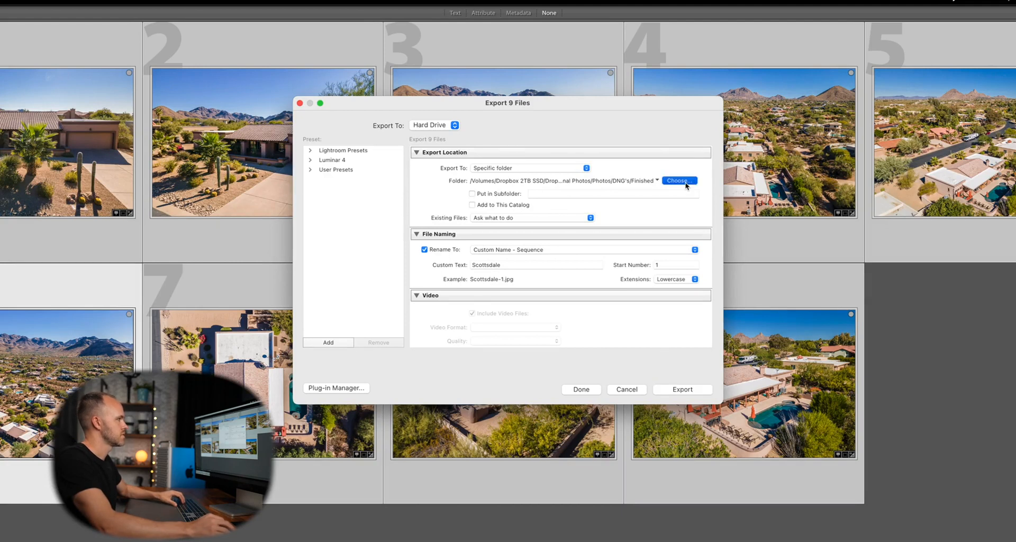
{"action": "left_click", "coordinate": [460, 348]}
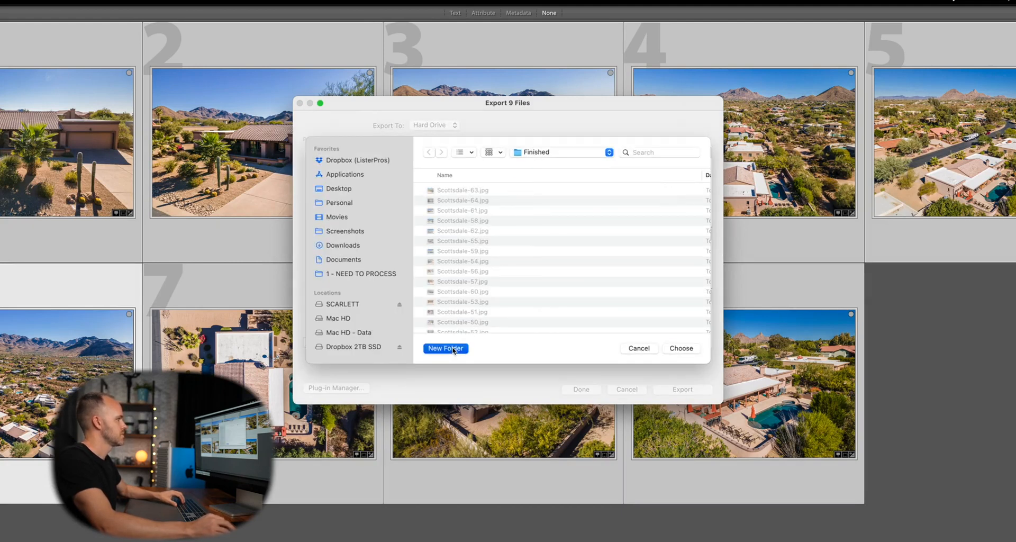
{"action": "type", "text": "Aerial"}
{"action": "key", "text": "Return"}
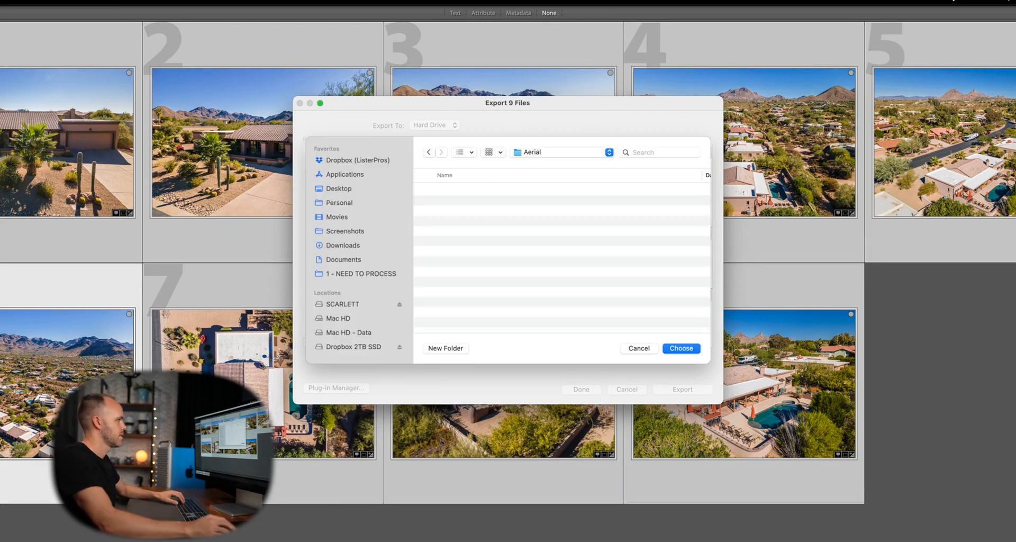
{"action": "left_click", "coordinate": [692, 348]}
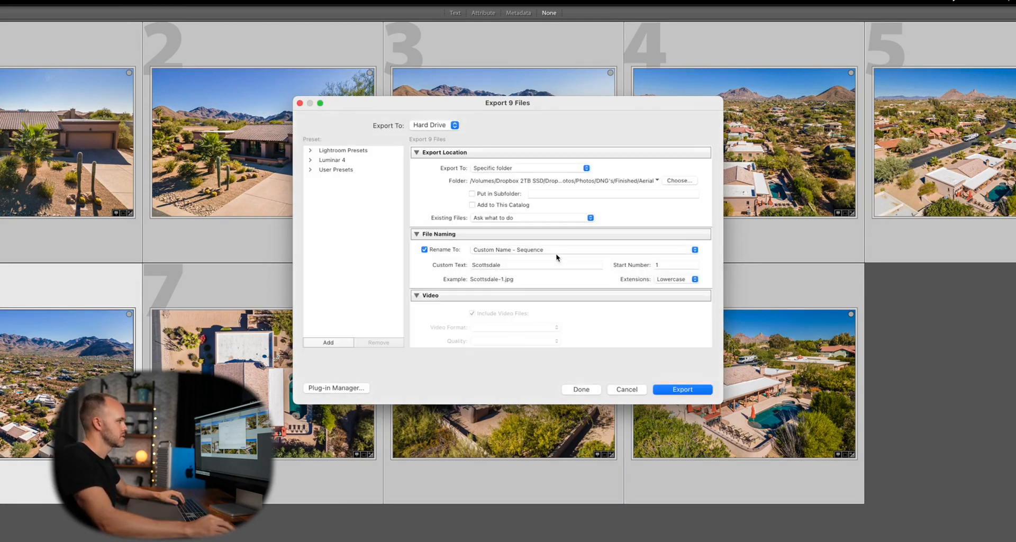
Set the custom text for the exported file names to Aerial.
{"action": "left_click", "coordinate": [505, 266]}
{"action": "type", "text": "Aerial"}
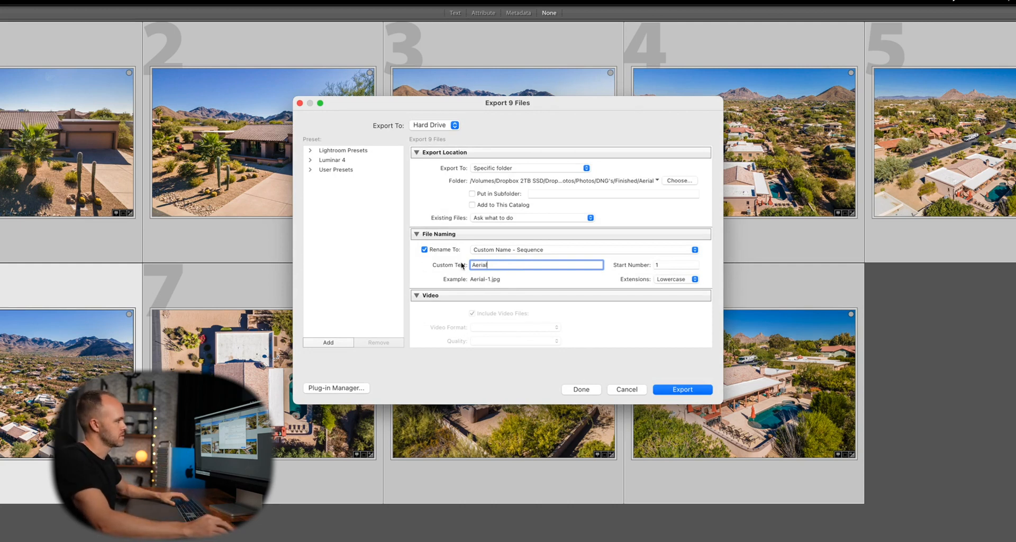
{"action": "left_click", "coordinate": [631, 319]}
Review the file and sizing settings and export the photos as sRGB JPEGs at quality 80 with a 2,048-pixel long edge.
{"action": "scroll", "coordinate": [634, 321], "scroll_direction": "down", "scroll_amount": 5}
{"action": "scroll", "coordinate": [634, 320], "scroll_direction": "down", "scroll_amount": 5}
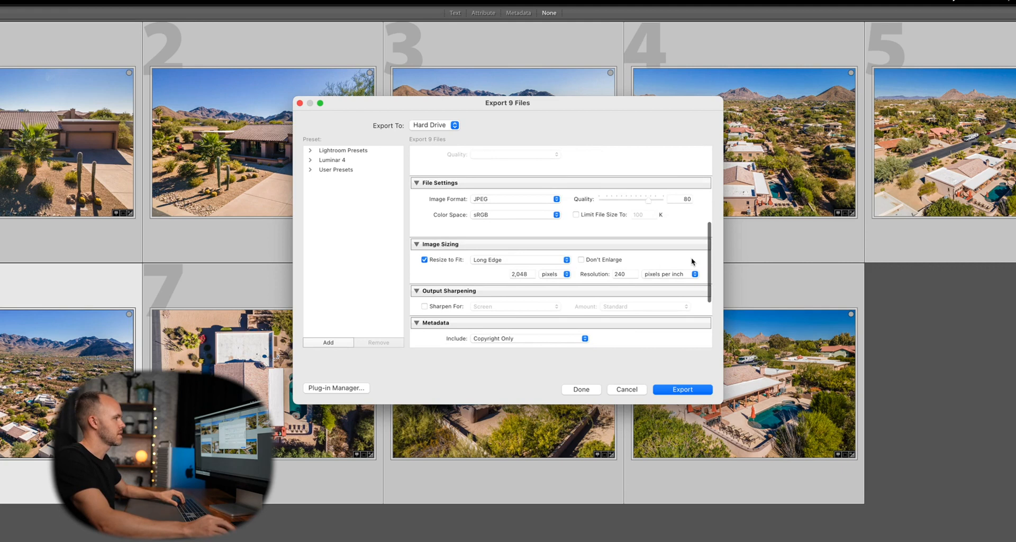
{"action": "scroll", "coordinate": [691, 257], "scroll_direction": "up", "scroll_amount": 1}
{"action": "scroll", "coordinate": [630, 261], "scroll_direction": "down", "scroll_amount": 3}
{"action": "scroll", "coordinate": [629, 261], "scroll_direction": "up", "scroll_amount": 3}
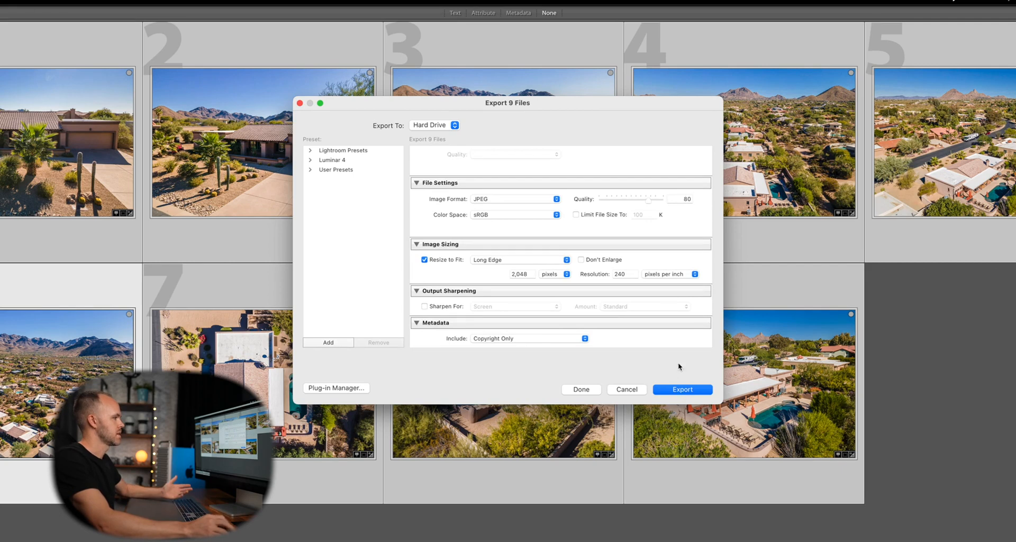
{"action": "left_click", "coordinate": [681, 389]}
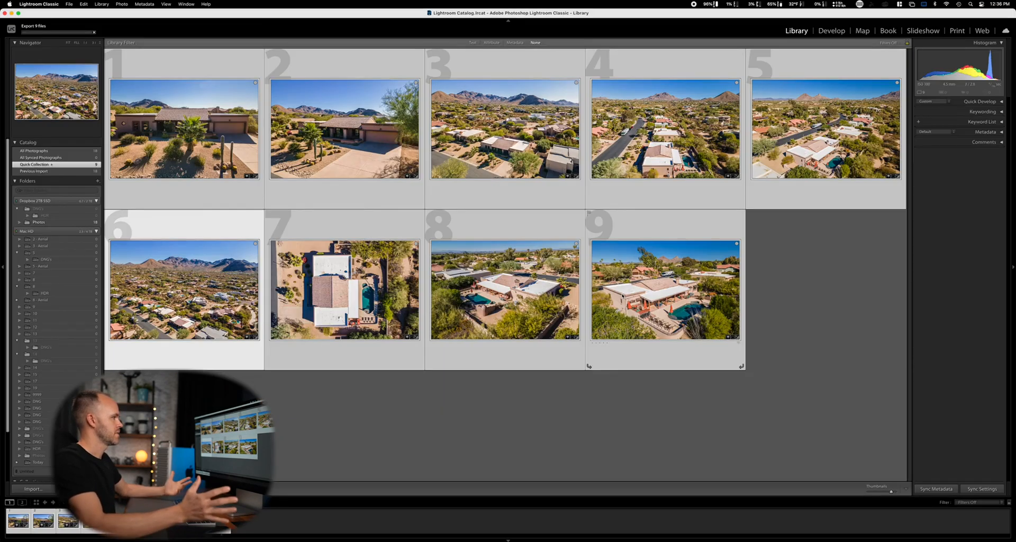